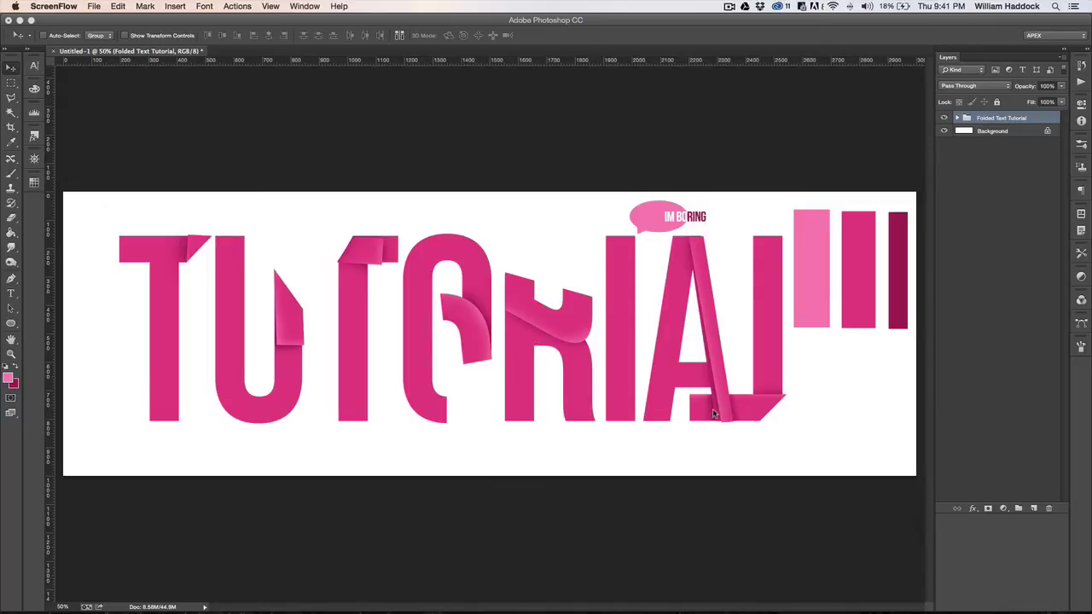
- Examine the finished folded TUTORIAL lettering up close and the layers inside the Folded Text Tutorial group
{"action": "left_click", "coordinate": [751, 433]}
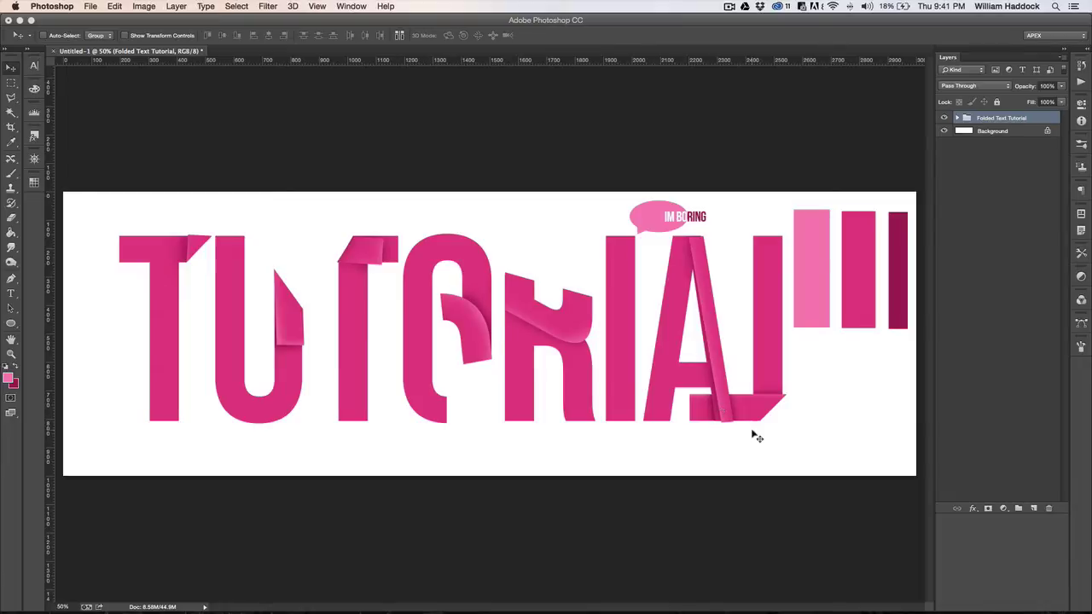
{"action": "key", "text": "z"}
{"action": "left_click", "coordinate": [721, 418]}
{"action": "key", "text": "v"}
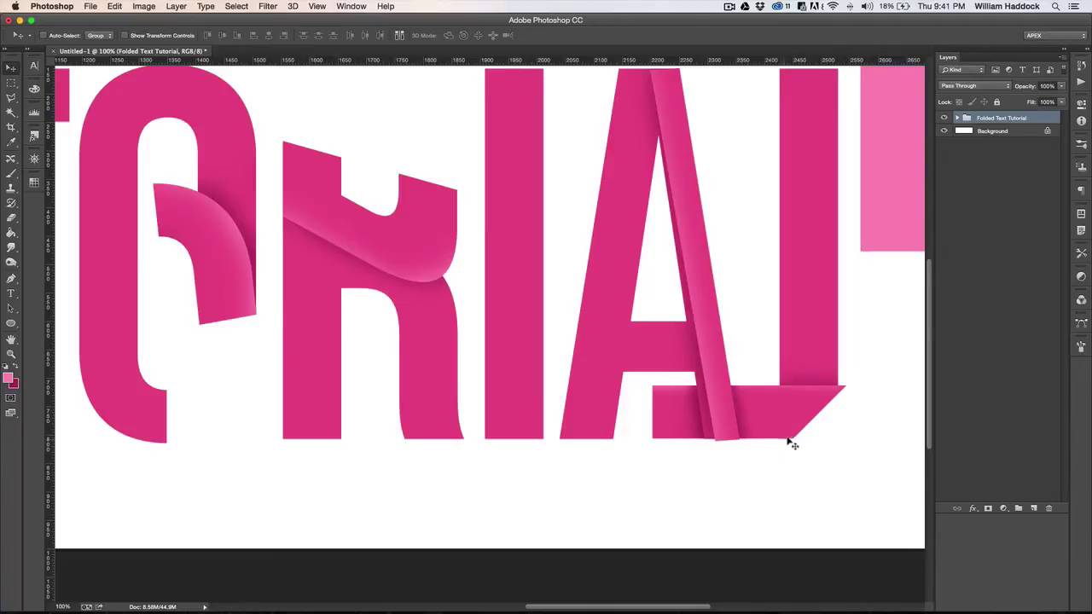
{"action": "scroll", "coordinate": [563, 358], "scroll_direction": "up", "scroll_amount": 1}
{"action": "scroll", "coordinate": [563, 358], "scroll_direction": "up", "scroll_amount": 5}
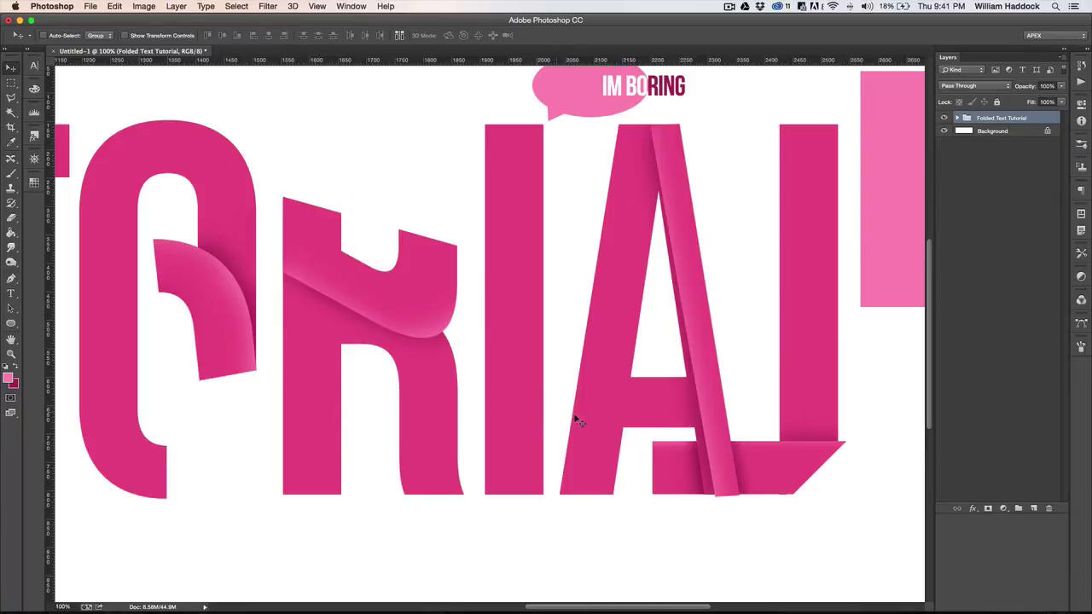
{"action": "scroll", "coordinate": [810, 452], "scroll_direction": "down", "scroll_amount": 5}
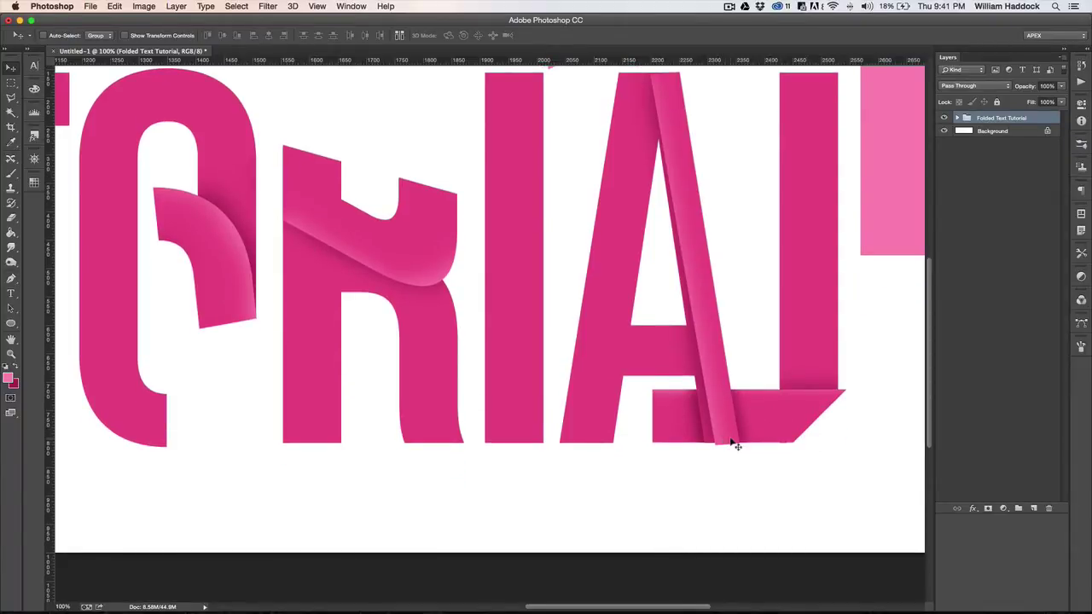
{"action": "left_click", "coordinate": [958, 119]}
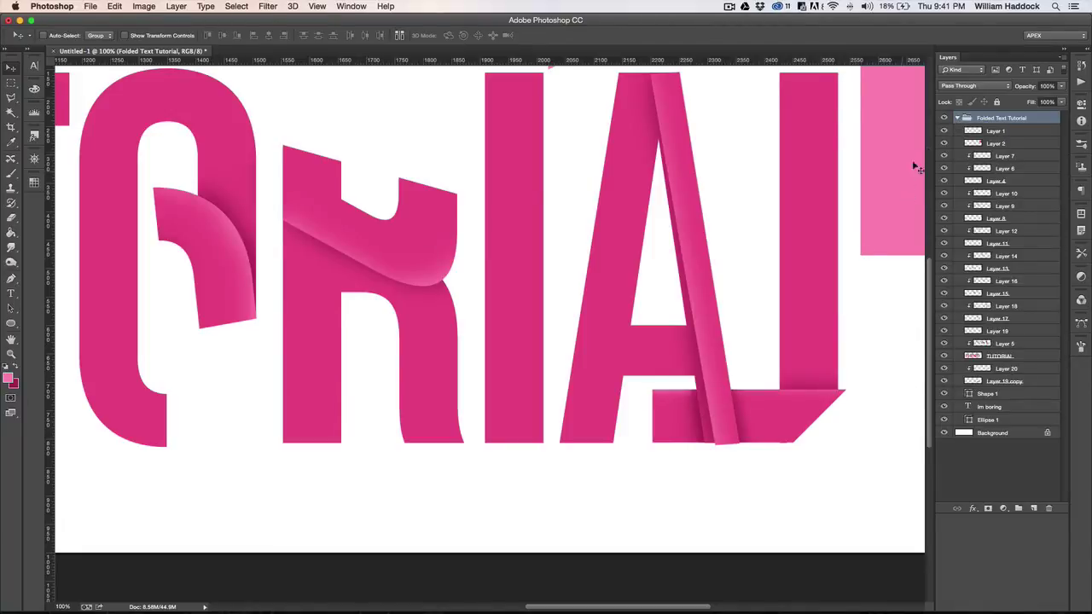
{"action": "left_click", "coordinate": [958, 119]}
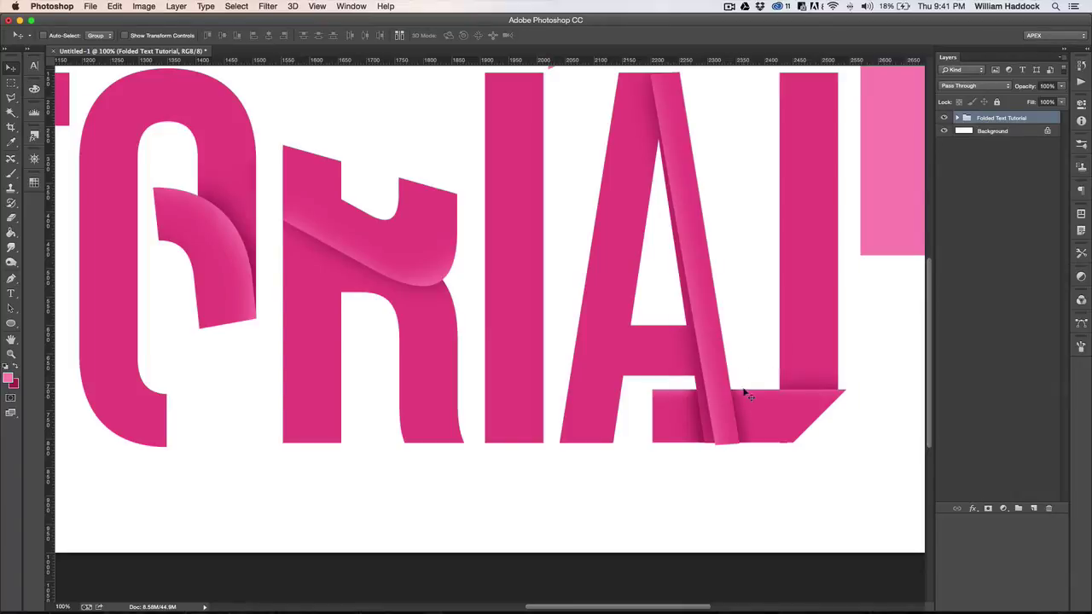
{"action": "key", "text": "z"}
{"action": "left_click", "coordinate": [715, 376], "text": "alt"}
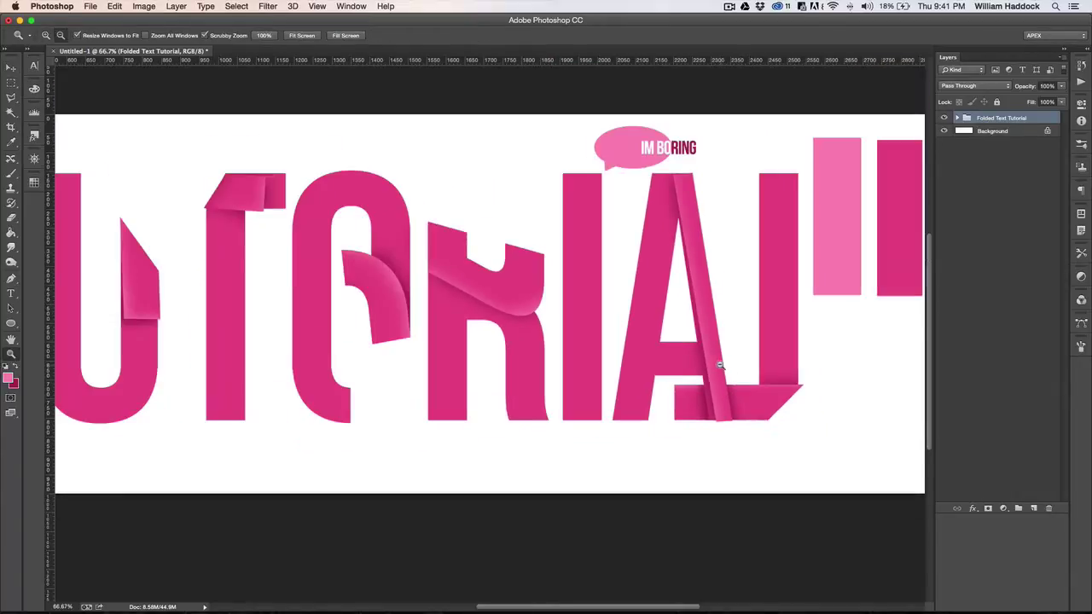
{"action": "key", "text": "v"}
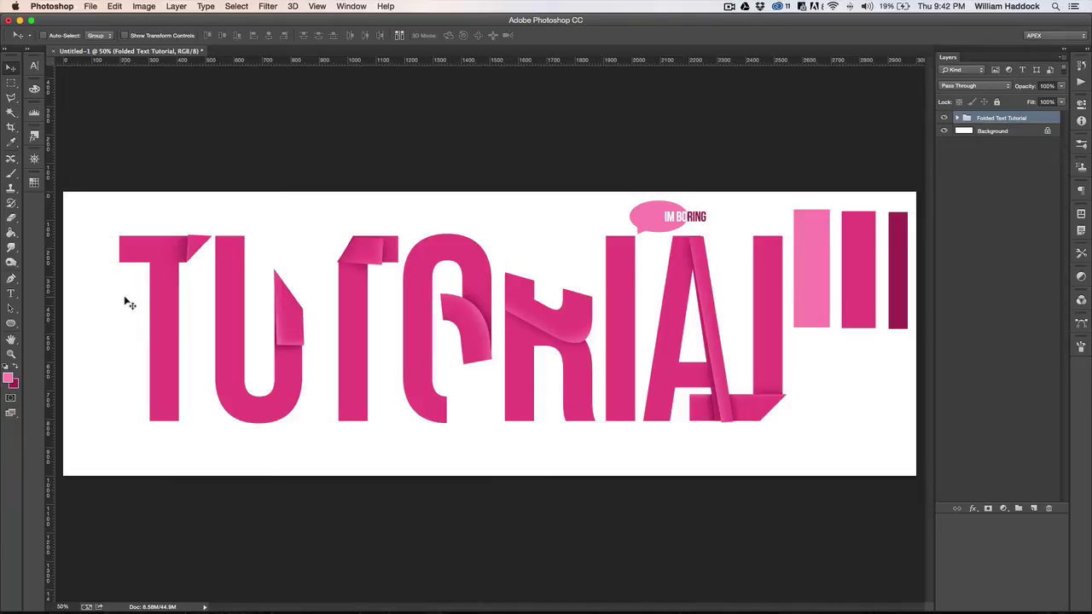
- Hide the Folded Text Tutorial group and add a new empty layer above it
{"action": "left_click", "coordinate": [943, 117]}
{"action": "left_click", "coordinate": [1034, 507]}
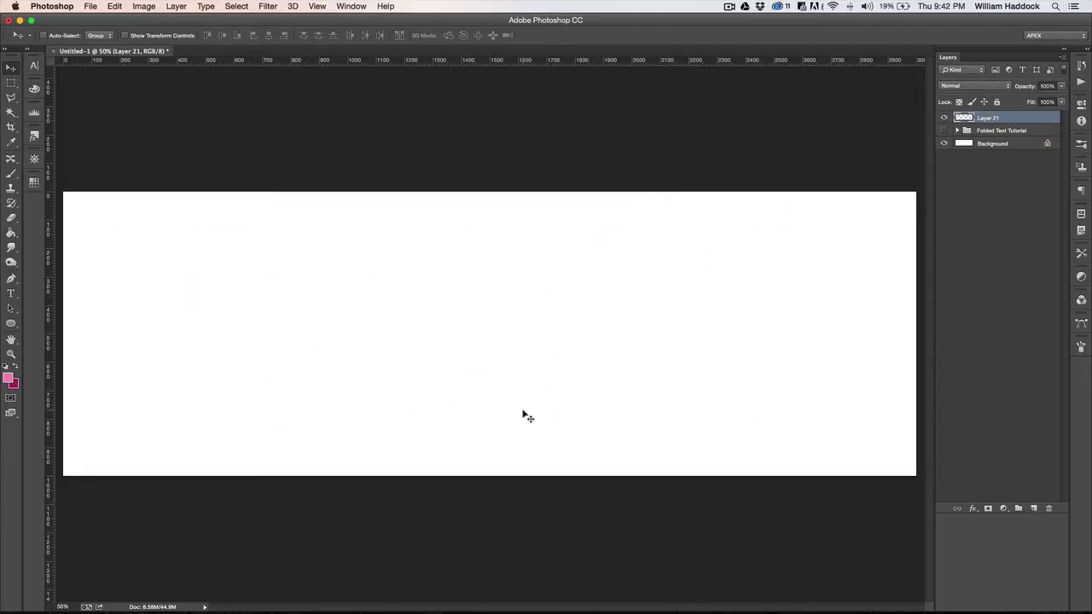
{"action": "key", "text": "x"}
{"action": "key", "text": "x"}
{"action": "key", "text": "x"}
- Add the text ZELO to the canvas in Bebas Neue at about 240 pt
{"action": "key", "text": "t"}
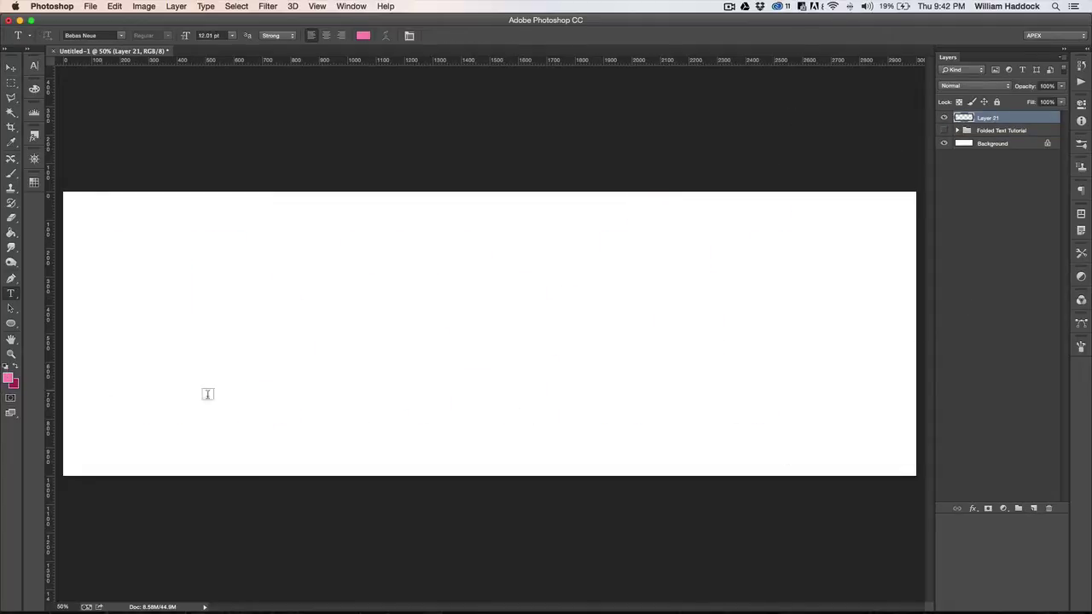
{"action": "left_click", "coordinate": [266, 335]}
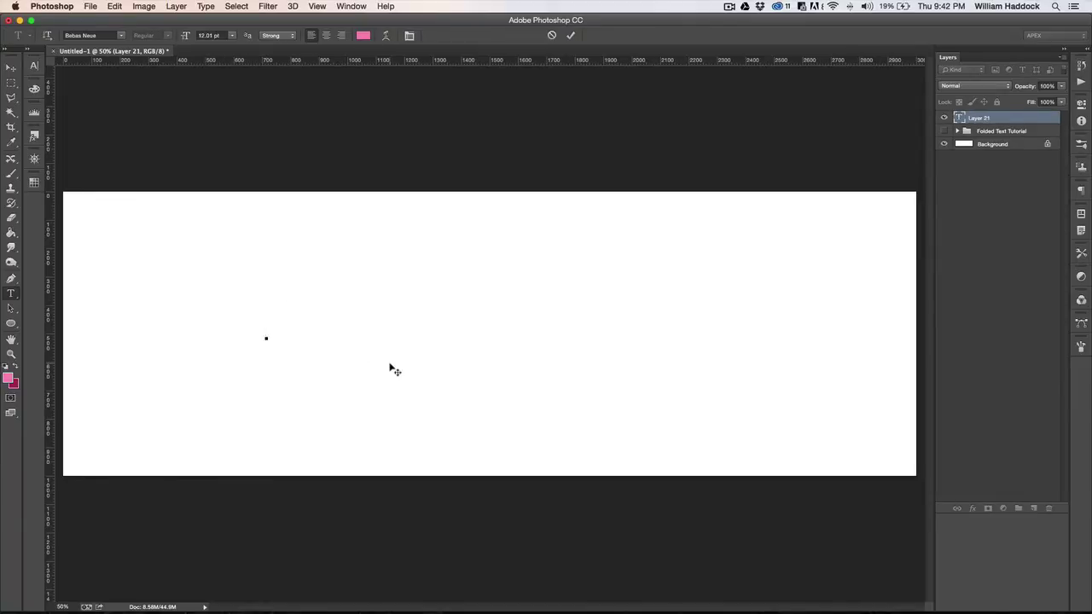
{"action": "type", "text": "ZELO"}
{"action": "key", "text": "super+a"}
{"action": "left_click_drag", "start_coordinate": [185, 41], "coordinate": [312, 59]}
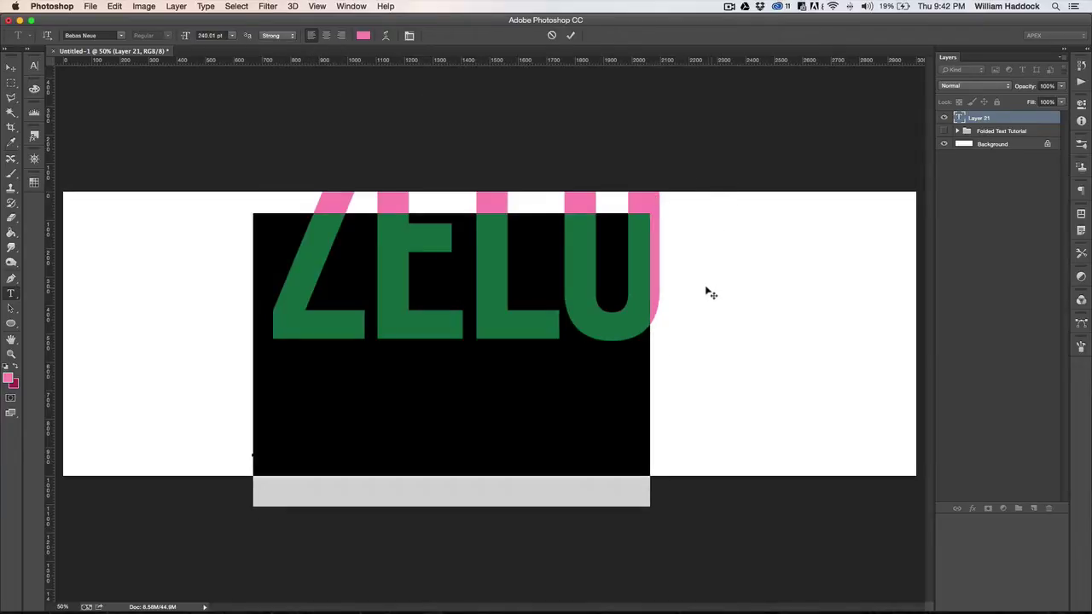
{"action": "left_click", "coordinate": [570, 35]}
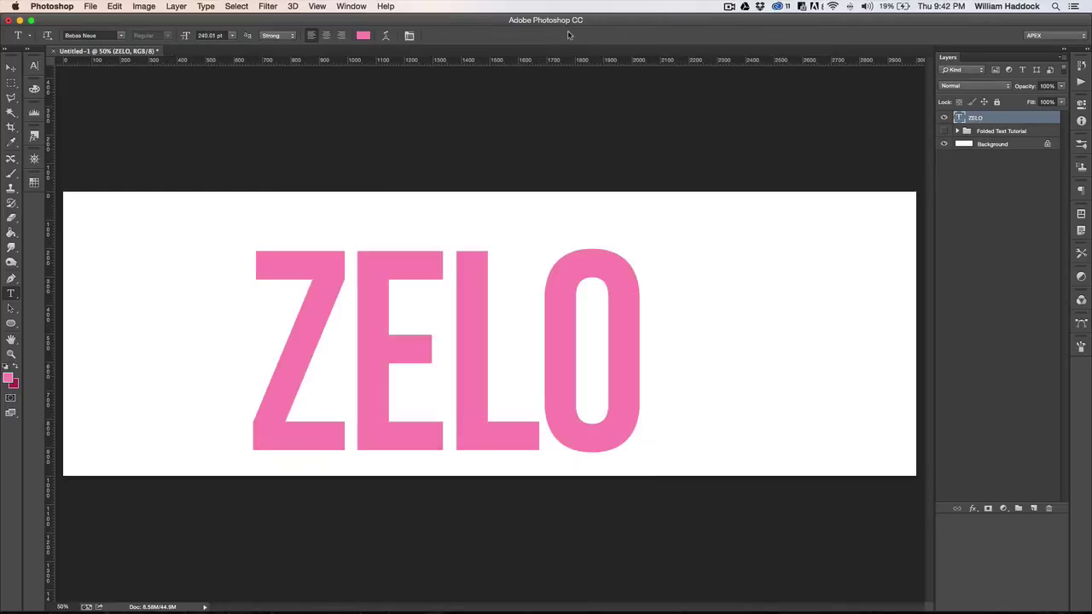
- Move the ZELO text slightly up and to the left, and replace its wording with BLUE
{"action": "key", "text": "v"}
{"action": "left_click_drag", "start_coordinate": [600, 210], "coordinate": [590, 192]}
{"action": "key", "text": "t"}
{"action": "left_click", "coordinate": [544, 293]}
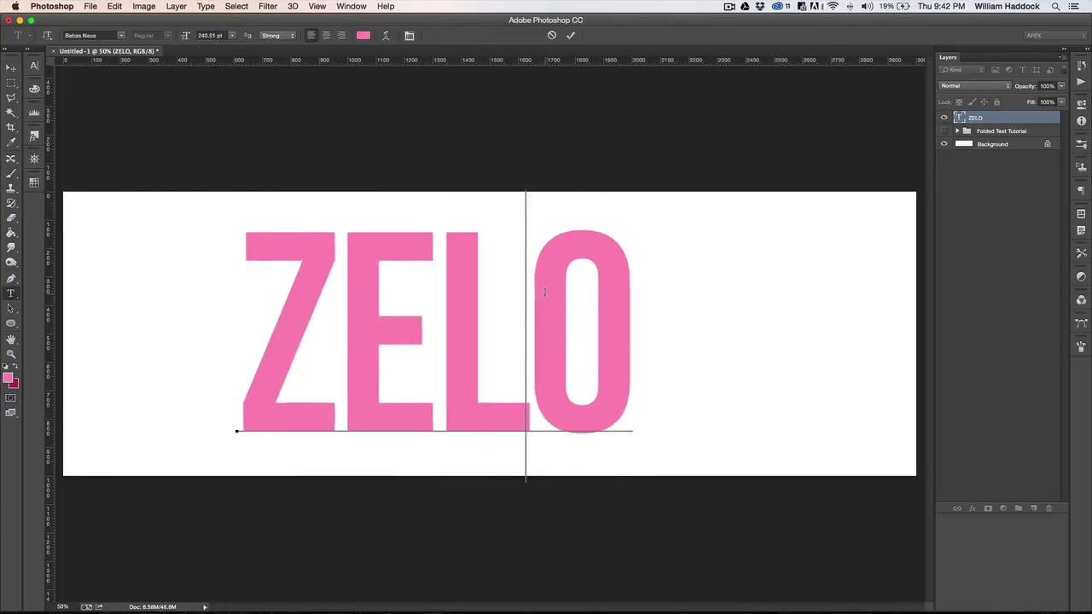
{"action": "key", "text": "super+a"}
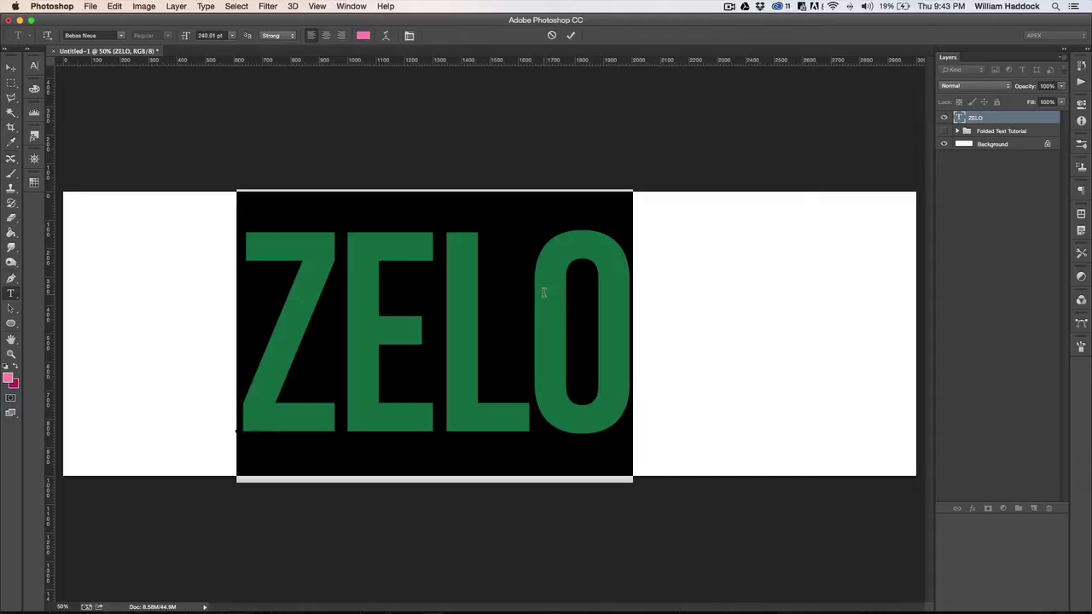
{"action": "type", "text": "BLUE"}
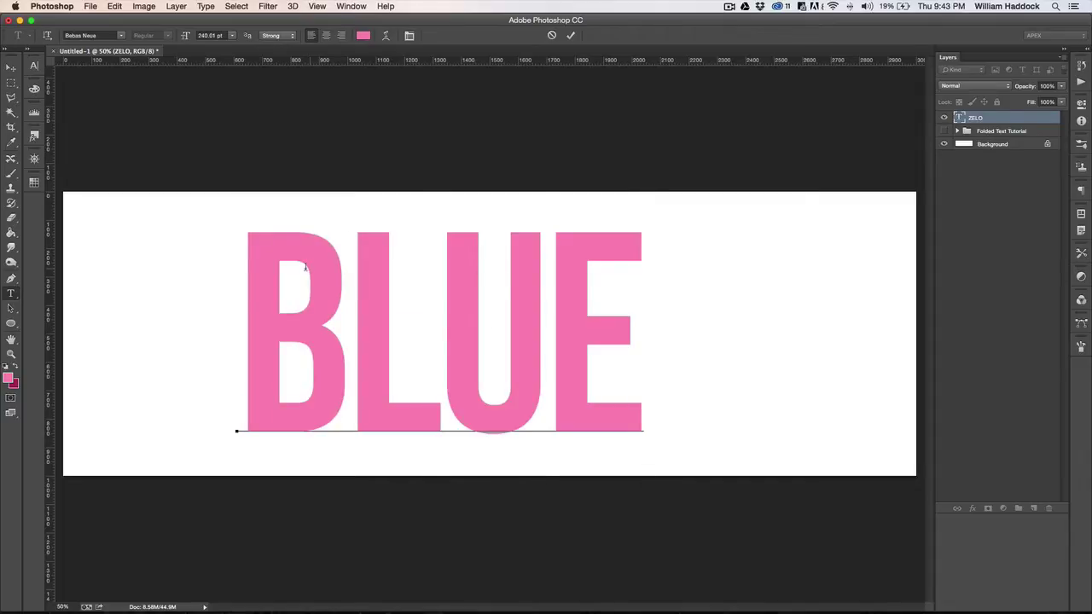
- Change the text color to the darker pink saved swatch and re-enter the word BLUE
{"action": "key", "text": "super+a"}
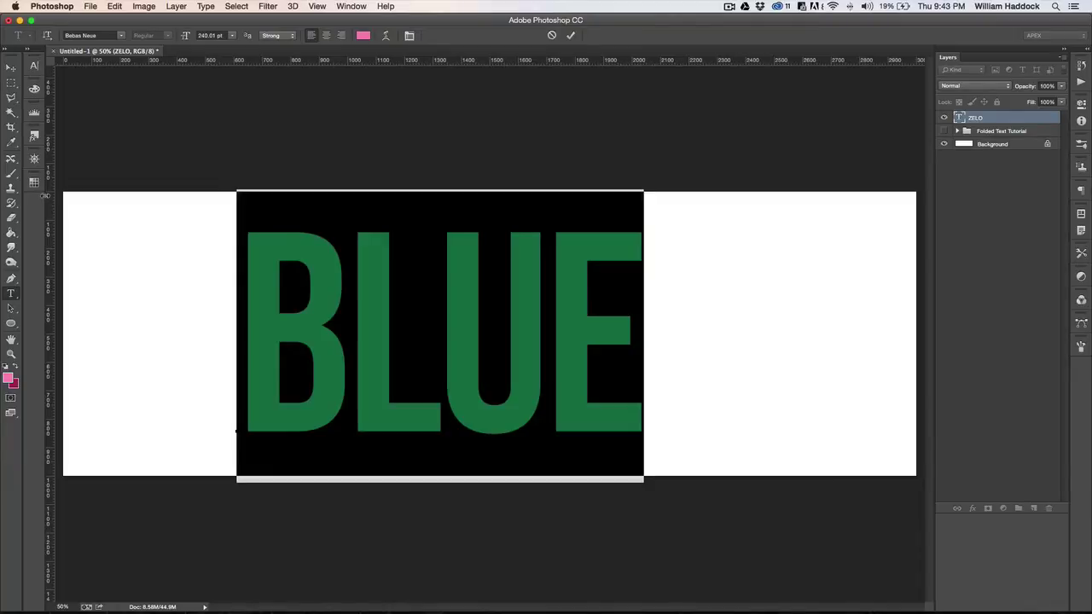
{"action": "left_click", "coordinate": [35, 183]}
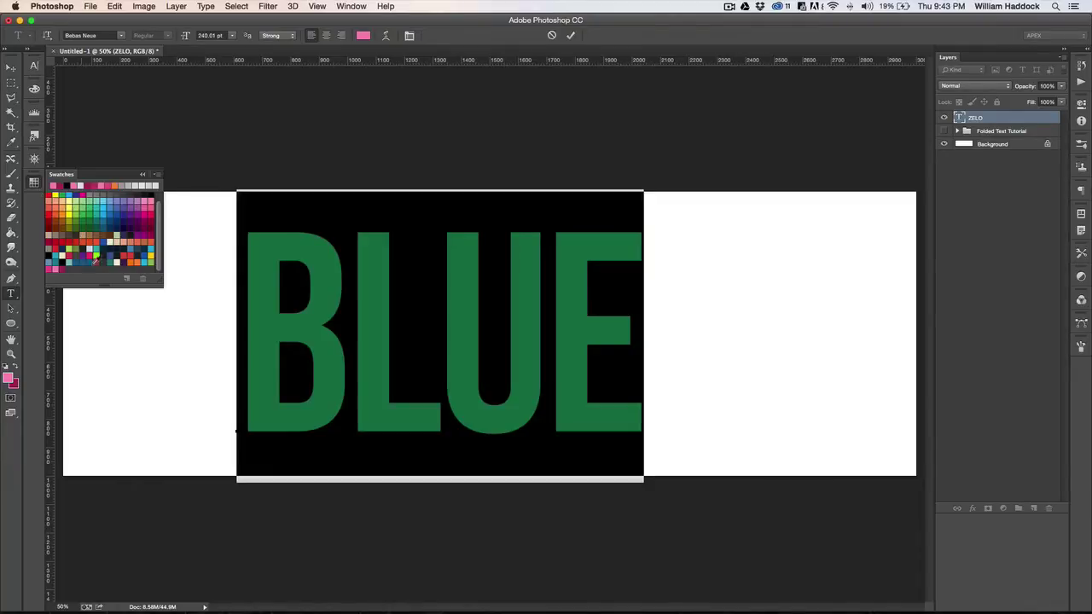
{"action": "left_click", "coordinate": [50, 269]}
{"action": "type", "text": "V"}
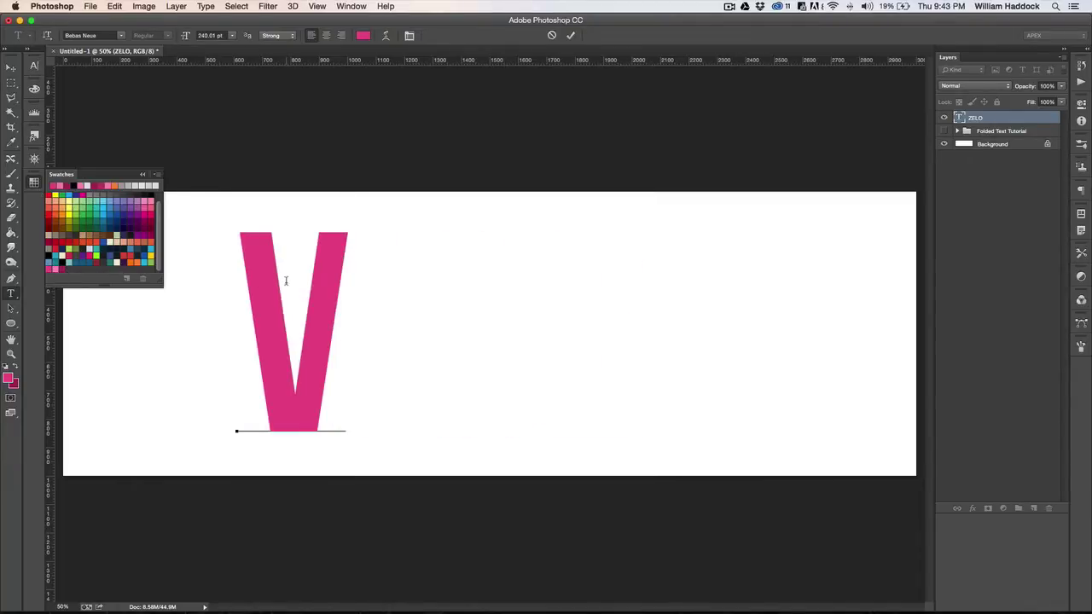
{"action": "key", "text": "BackSpace"}
{"action": "type", "text": "BLUE"}
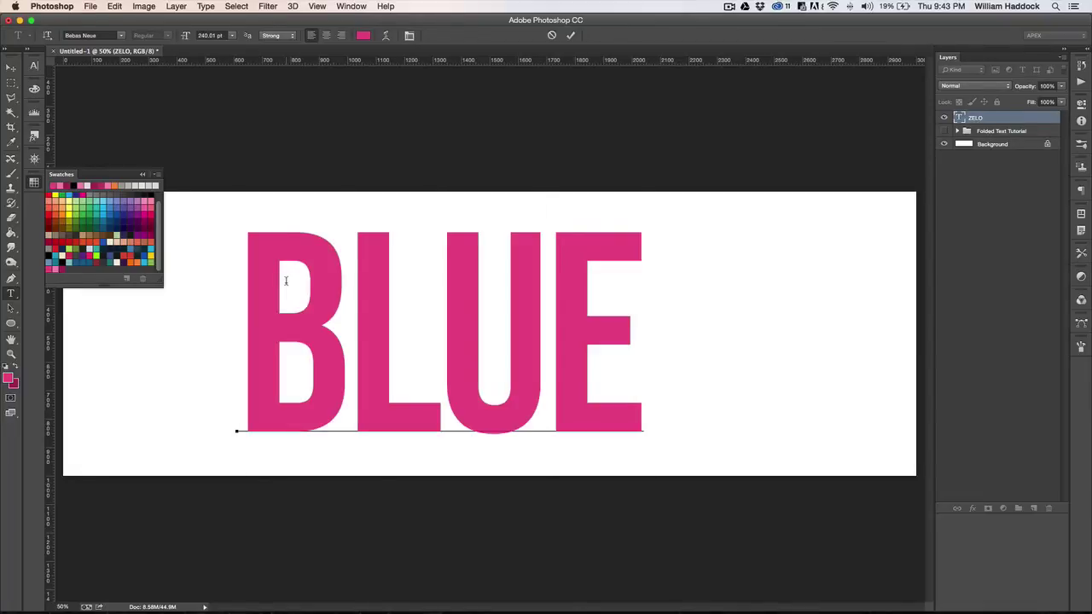
{"action": "left_click", "coordinate": [570, 34]}
- Move the BLUE text slightly upward and rasterize its type layer
{"action": "key", "text": "v"}
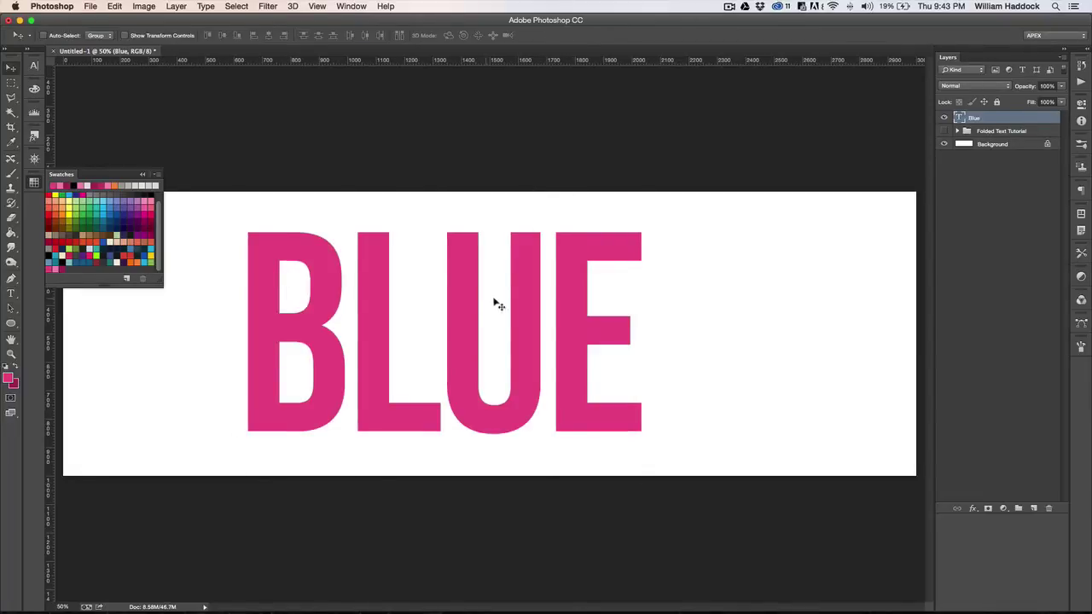
{"action": "left_click_drag", "start_coordinate": [495, 302], "coordinate": [491, 281]}
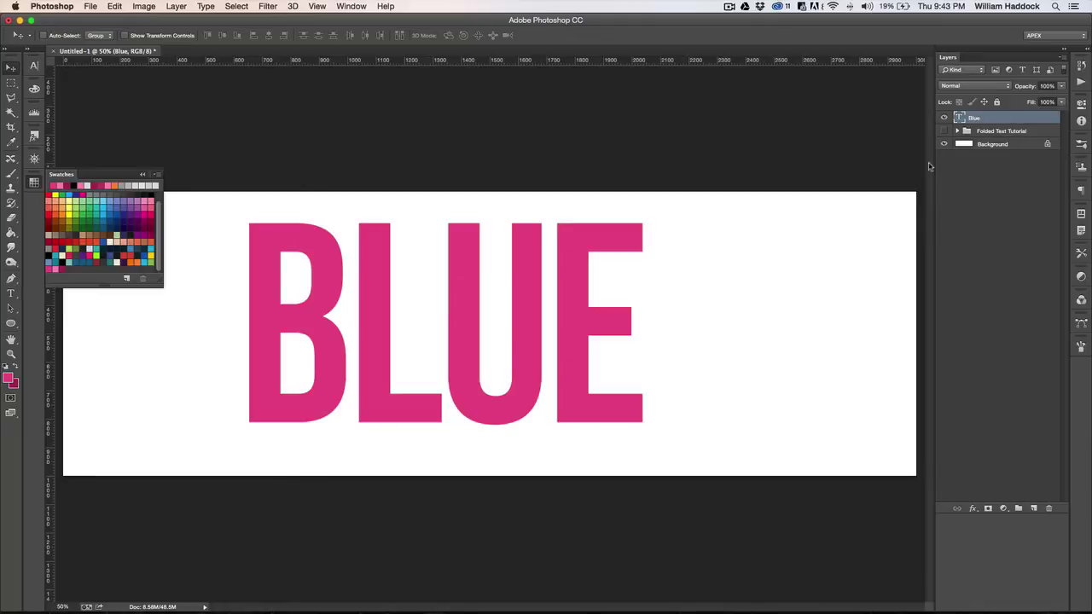
{"action": "right_click", "coordinate": [980, 123]}
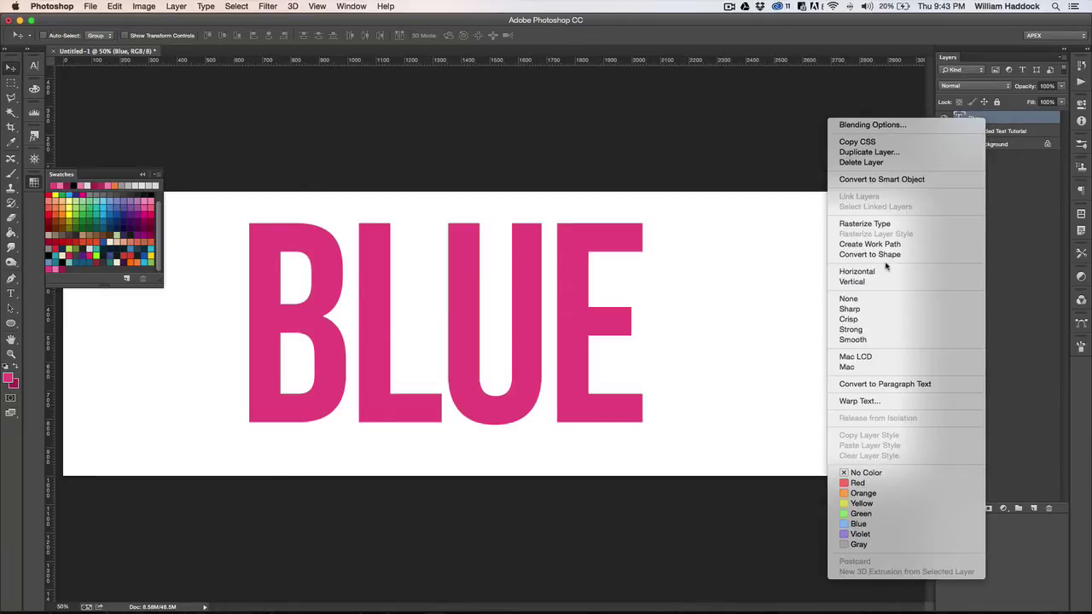
{"action": "left_click", "coordinate": [887, 223]}
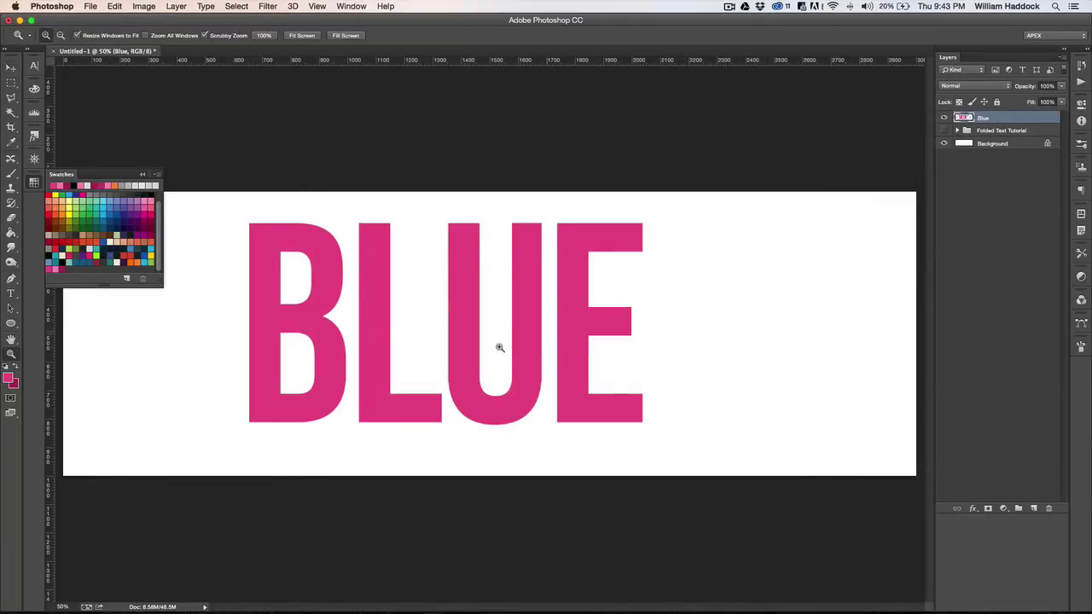
- Collapse the Swatches and add a new empty layer above Blue as a clipping mask on it
{"action": "key", "text": "z"}
{"action": "left_click", "coordinate": [453, 325]}
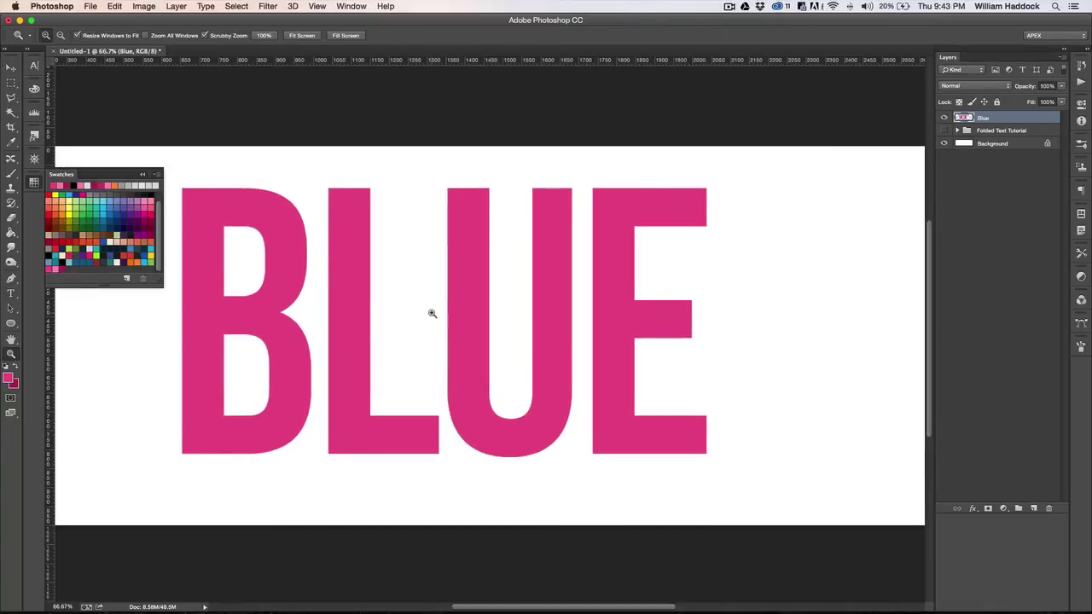
{"action": "key", "text": "v"}
{"action": "left_click", "coordinate": [34, 182]}
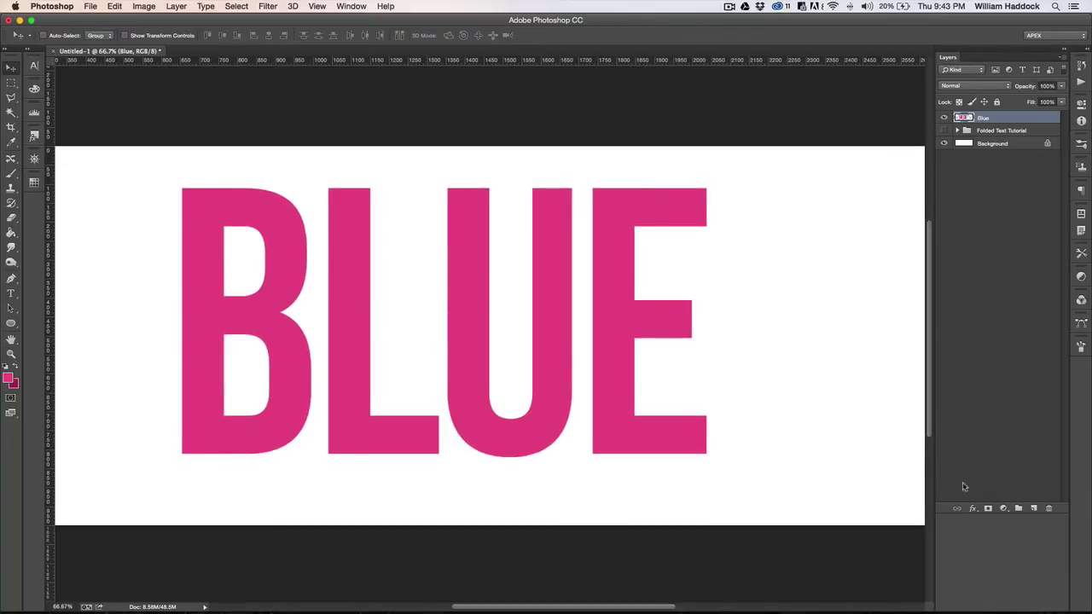
{"action": "scroll", "coordinate": [353, 427], "scroll_direction": "left", "scroll_amount": 5}
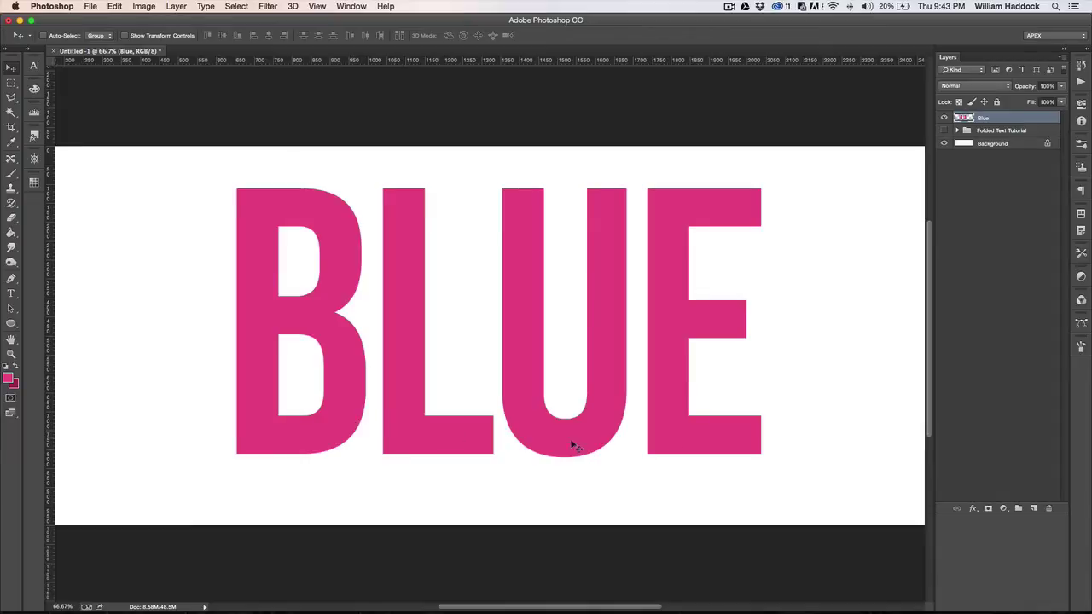
{"action": "left_click", "coordinate": [1032, 508]}
{"action": "right_click", "coordinate": [1006, 125]}
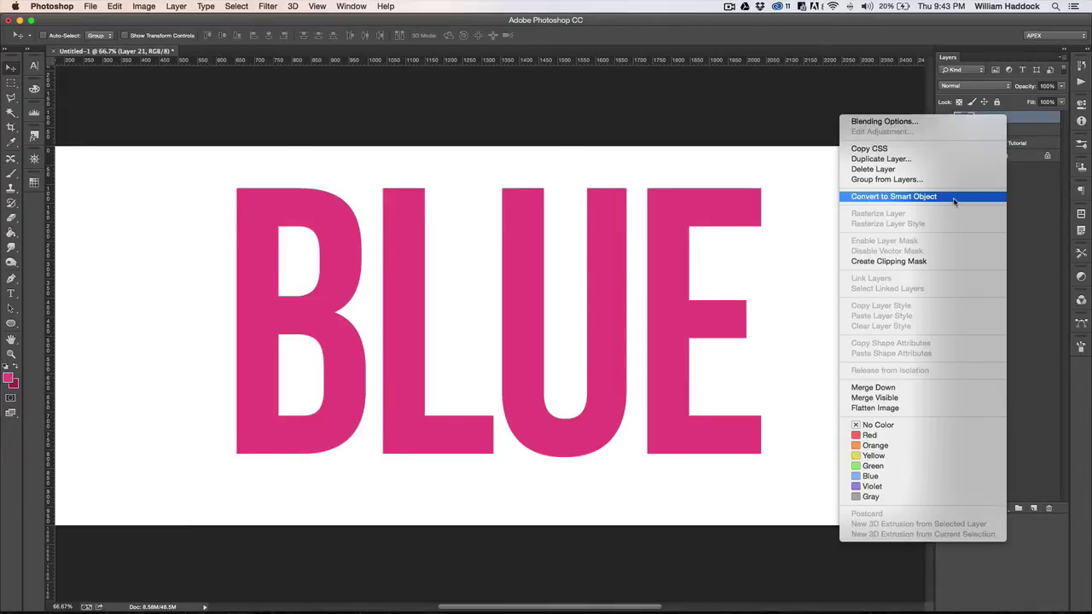
{"action": "left_click", "coordinate": [878, 261]}
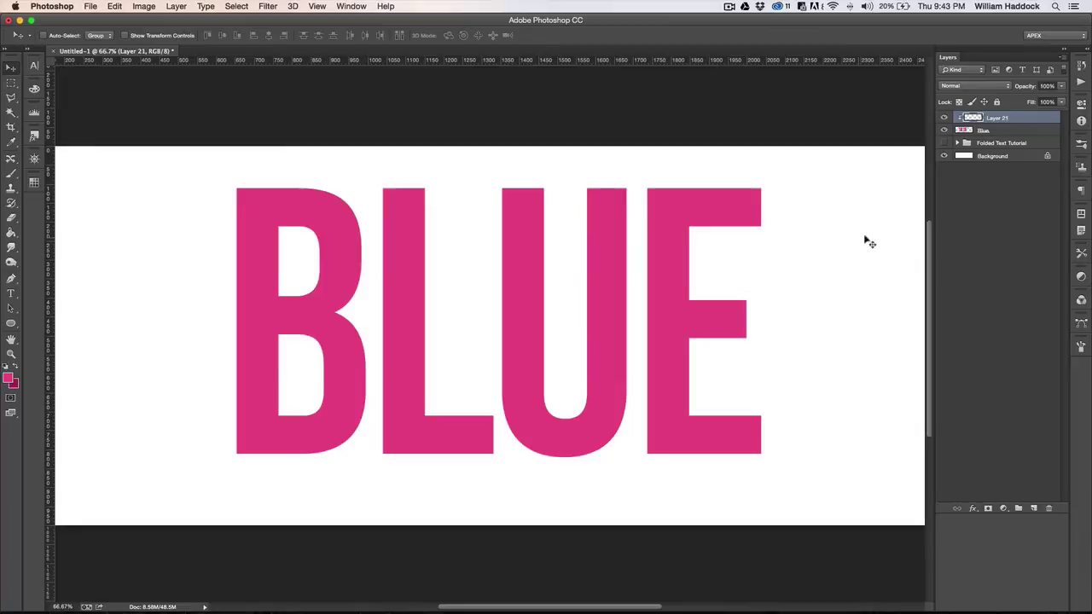
- On the Blue layer, draw a closed Pen path around the B's upper-left part, with a diagonal edge across the letter
{"action": "left_click", "coordinate": [998, 130]}
{"action": "key", "text": "p"}
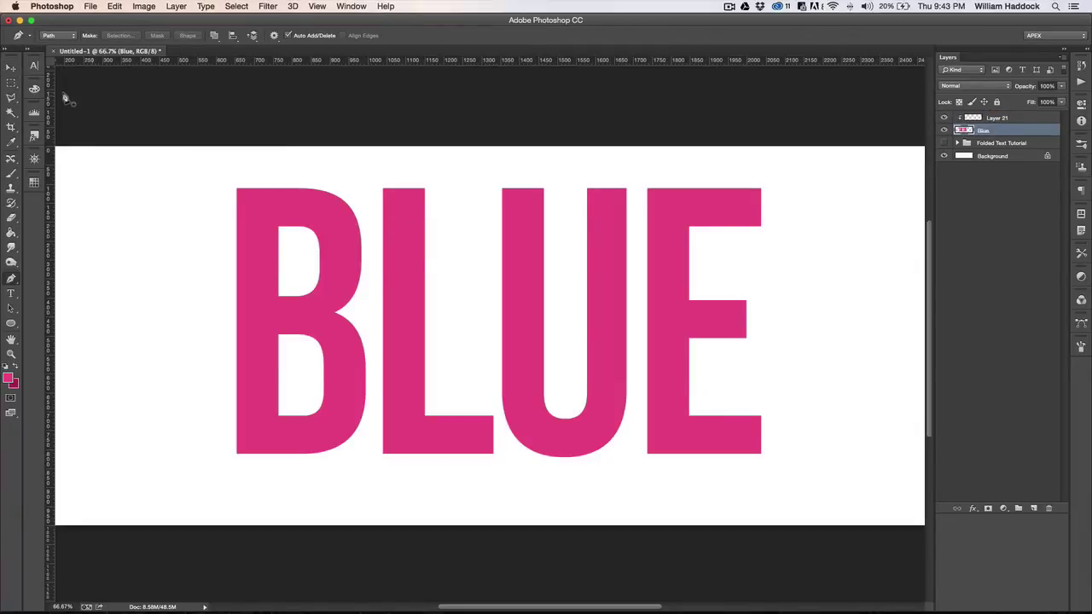
{"action": "left_click", "coordinate": [56, 36]}
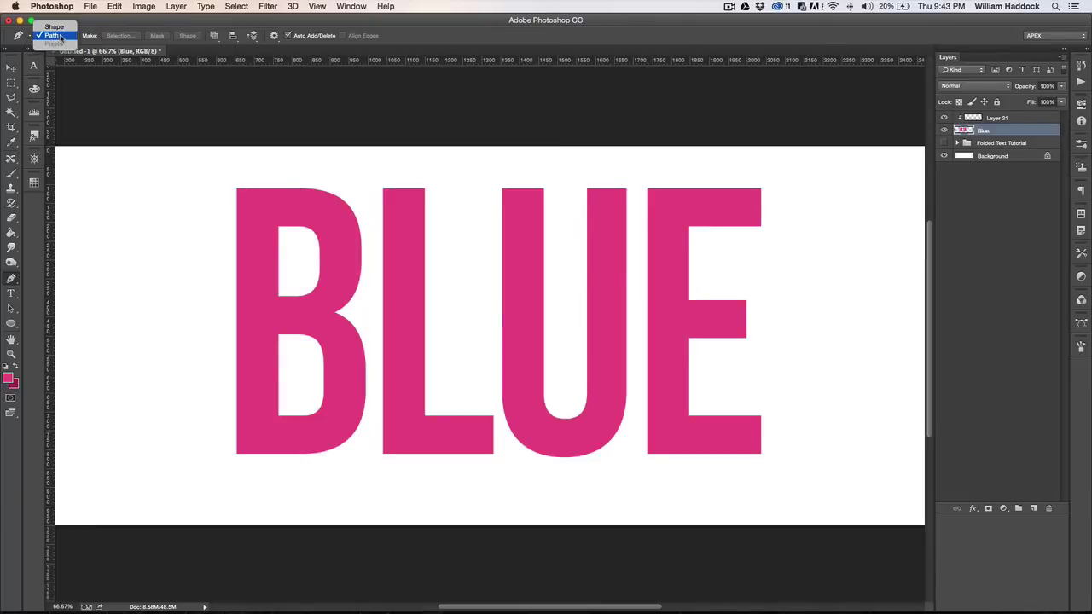
{"action": "left_click", "coordinate": [60, 38]}
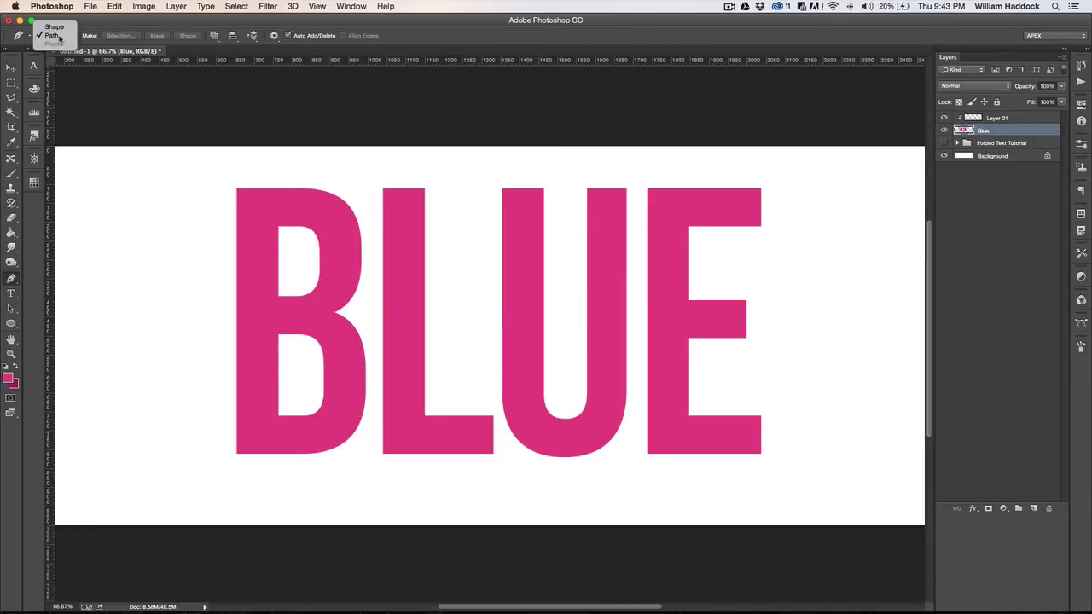
{"action": "left_click", "coordinate": [364, 207]}
{"action": "left_click", "coordinate": [180, 343]}
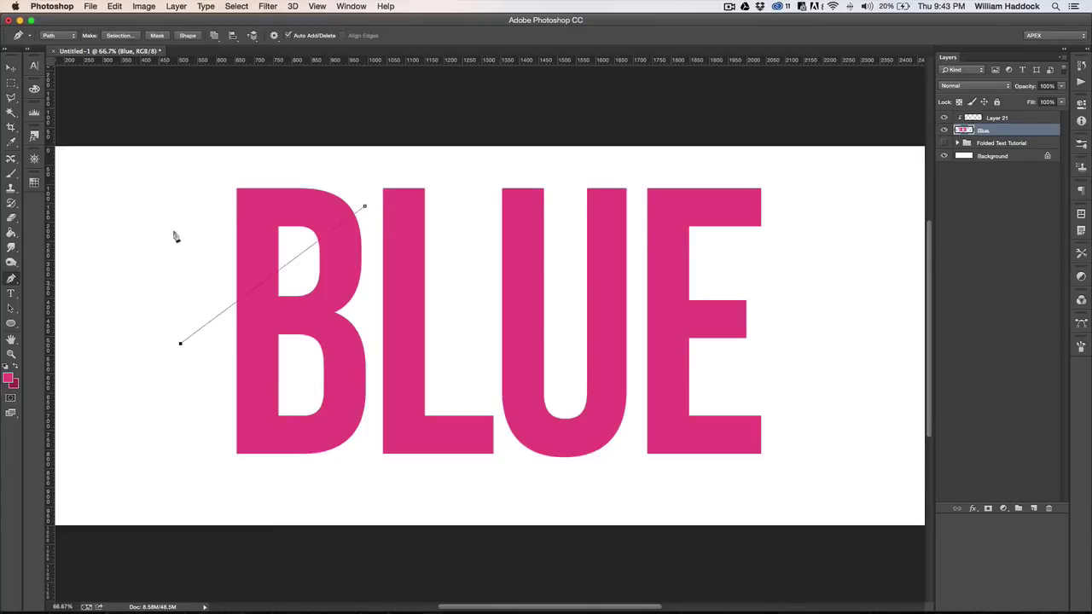
{"action": "left_click", "coordinate": [197, 153]}
{"action": "left_click", "coordinate": [347, 168]}
{"action": "left_click", "coordinate": [364, 207]}
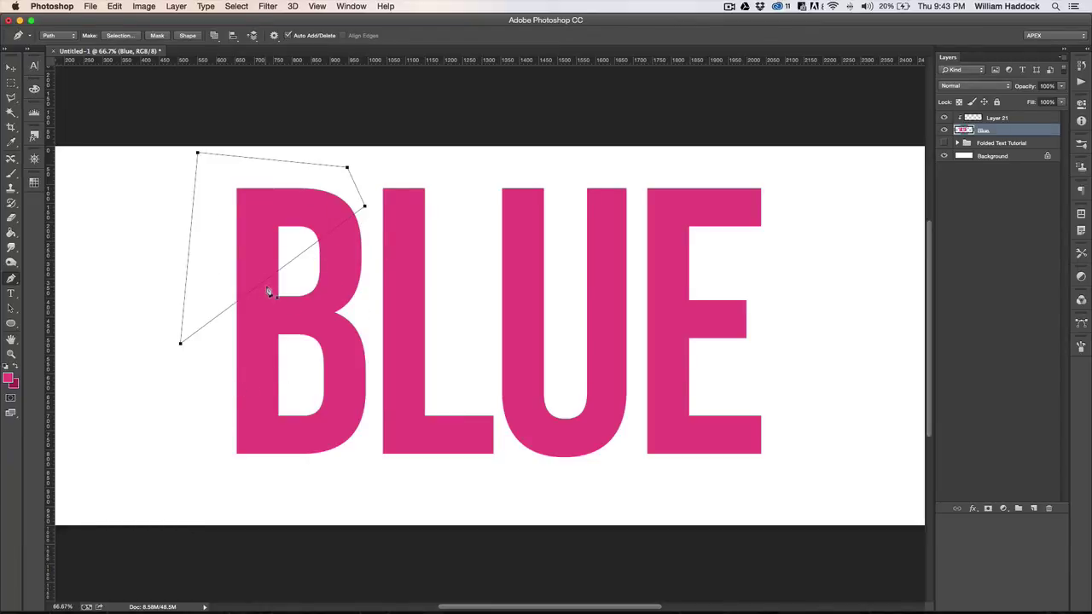
- Convert the closed path around the top of the B into a selection
{"action": "right_click", "coordinate": [280, 232]}
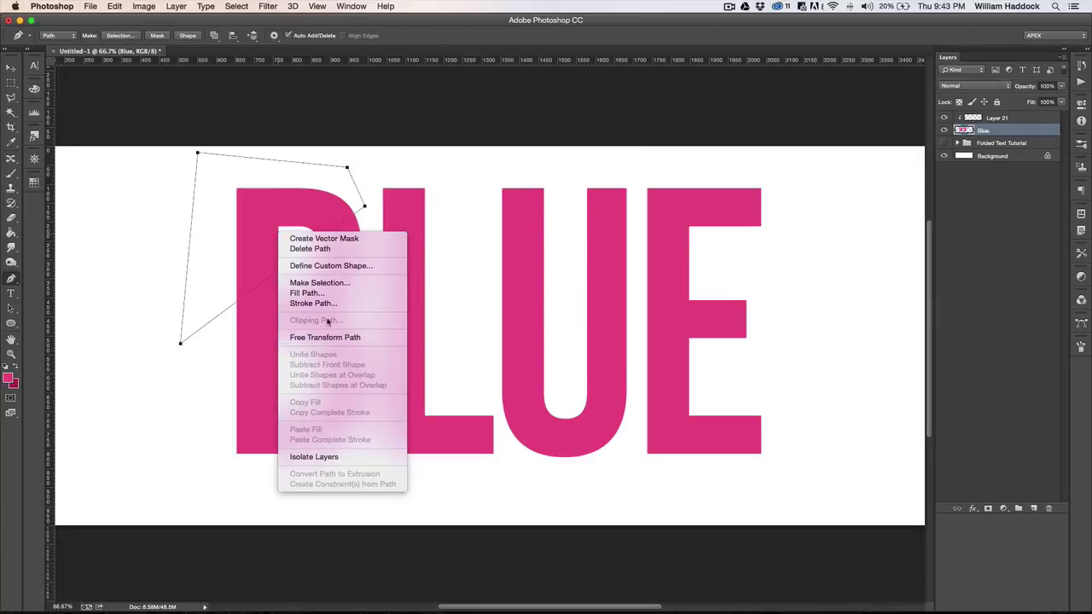
{"action": "left_click", "coordinate": [322, 294]}
{"action": "right_click", "coordinate": [318, 207]}
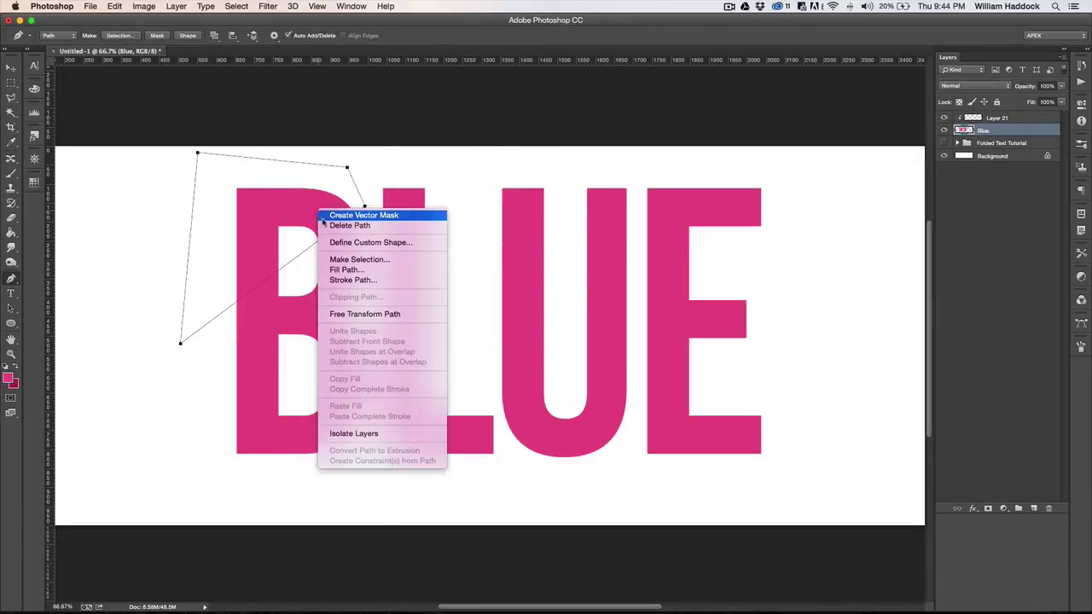
{"action": "left_click", "coordinate": [363, 256]}
{"action": "key", "text": "Return"}
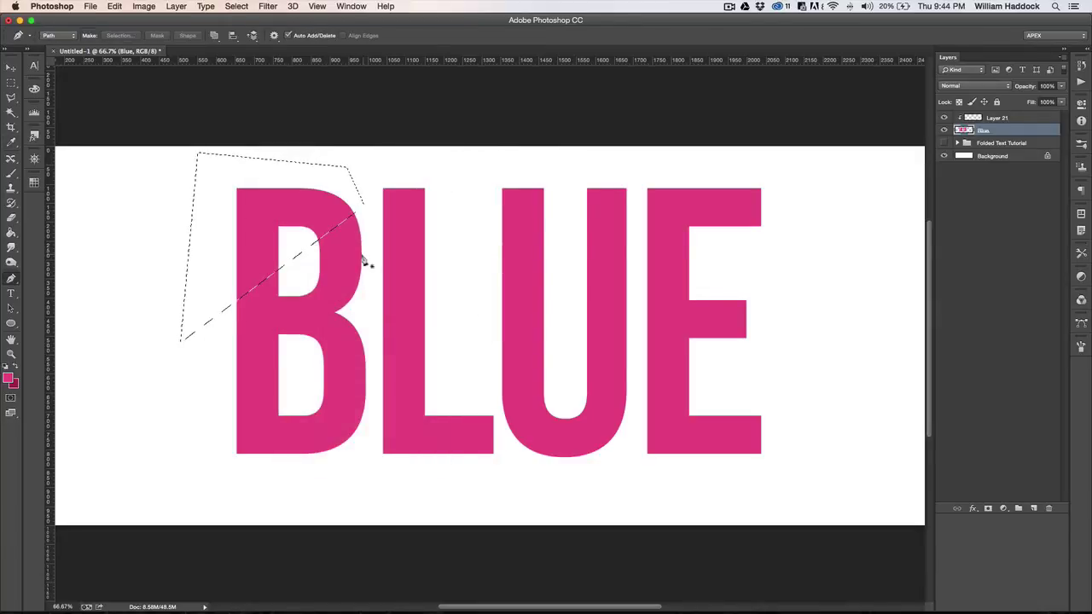
- Cut the selected top part of the B onto its own new layer
{"action": "key", "text": "m"}
{"action": "right_click", "coordinate": [362, 254]}
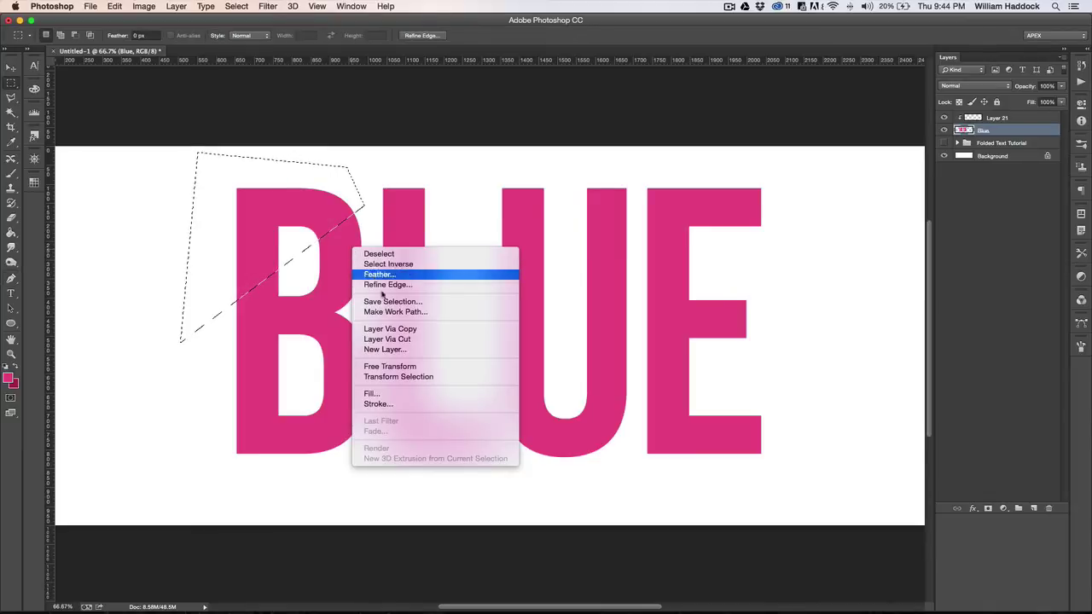
{"action": "left_click", "coordinate": [379, 338]}
{"action": "key", "text": "v"}
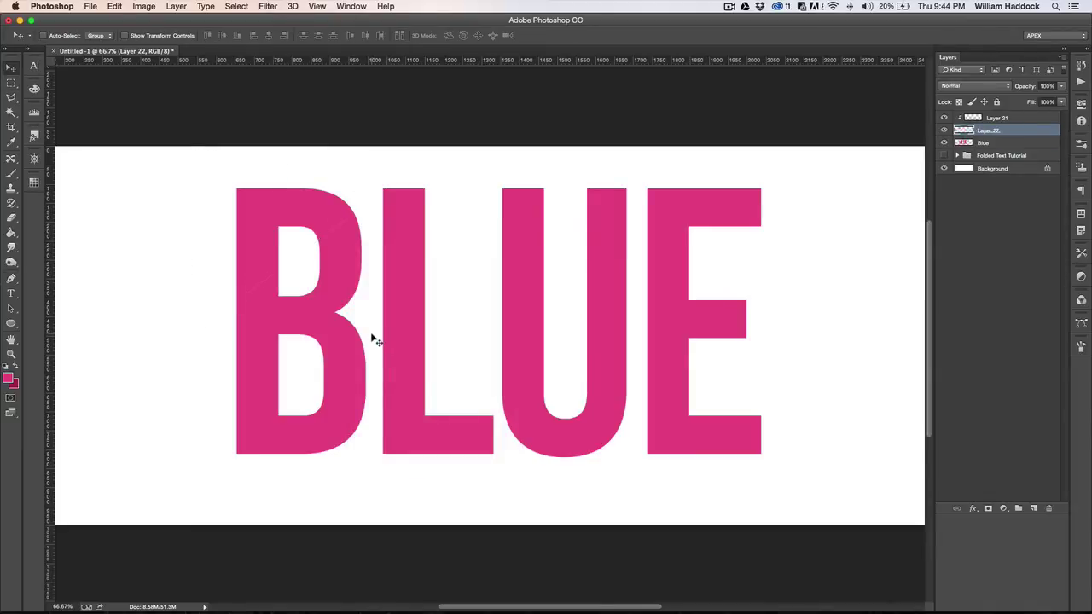
- Flip the cut piece vertically and move it down over the lower half of the B
{"action": "key", "text": "super+t"}
{"action": "right_click", "coordinate": [309, 266]}
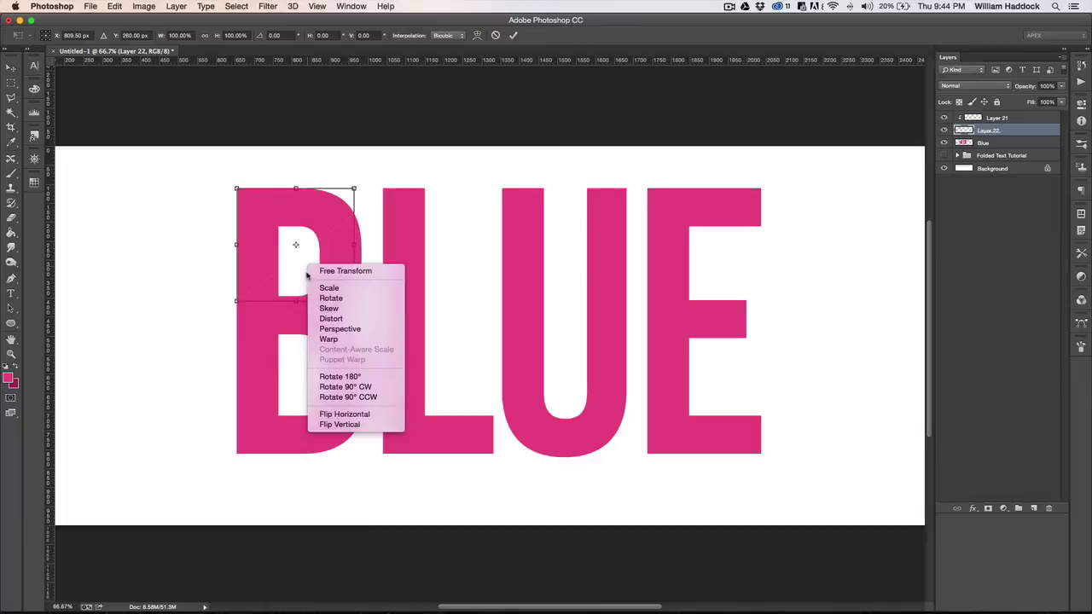
{"action": "left_click", "coordinate": [348, 424]}
{"action": "left_click_drag", "start_coordinate": [329, 271], "coordinate": [332, 374]}
{"action": "key", "text": "Return"}
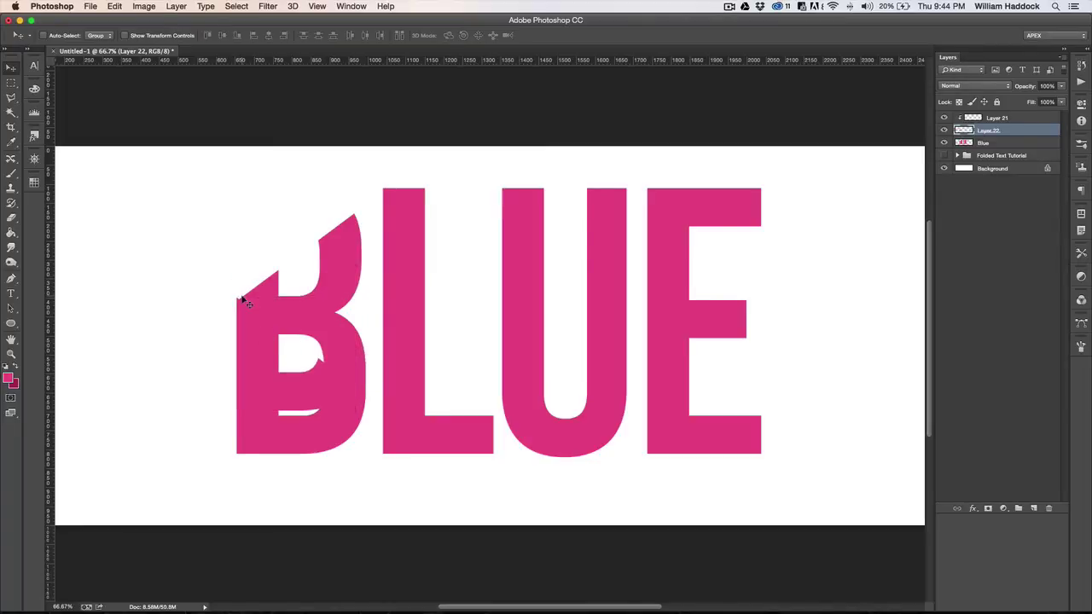
- Invert the flipped piece's color and slant it upward with a Perspective transform until its top edge follows the B's diagonal cut
{"action": "key", "text": "super+i"}
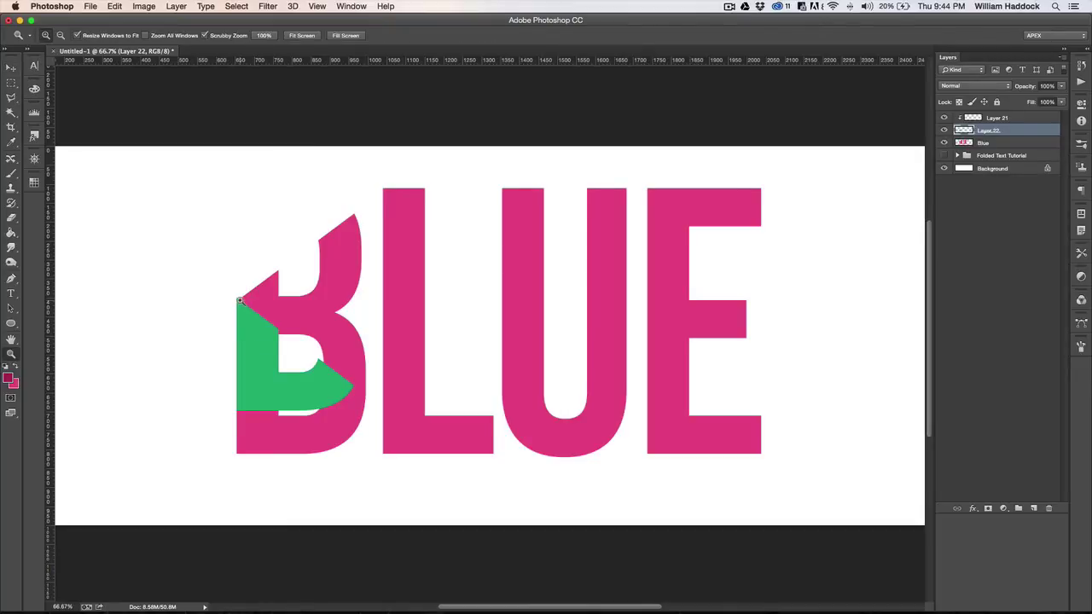
{"action": "left_click", "coordinate": [243, 304], "text": "super"}
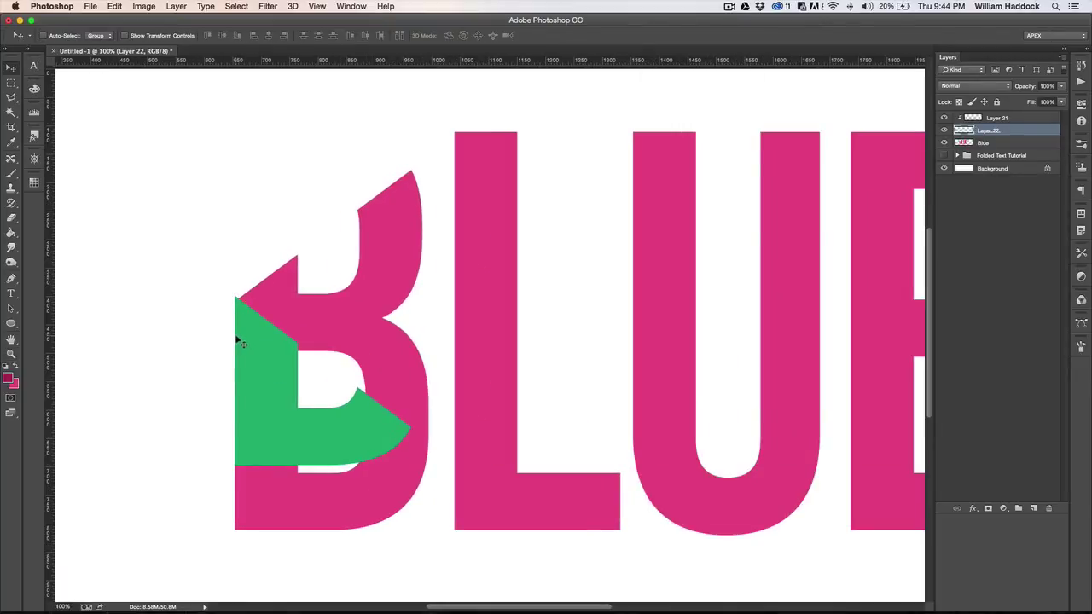
{"action": "key", "text": "super+t"}
{"action": "left_click_drag", "start_coordinate": [242, 342], "coordinate": [249, 320]}
{"action": "right_click", "coordinate": [251, 315]}
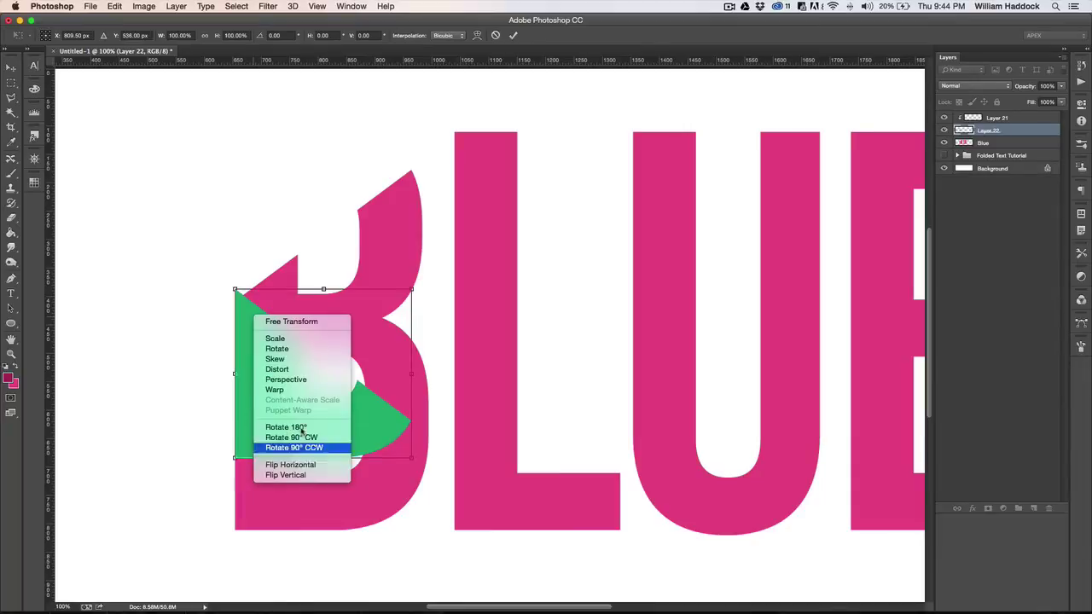
{"action": "left_click", "coordinate": [297, 381]}
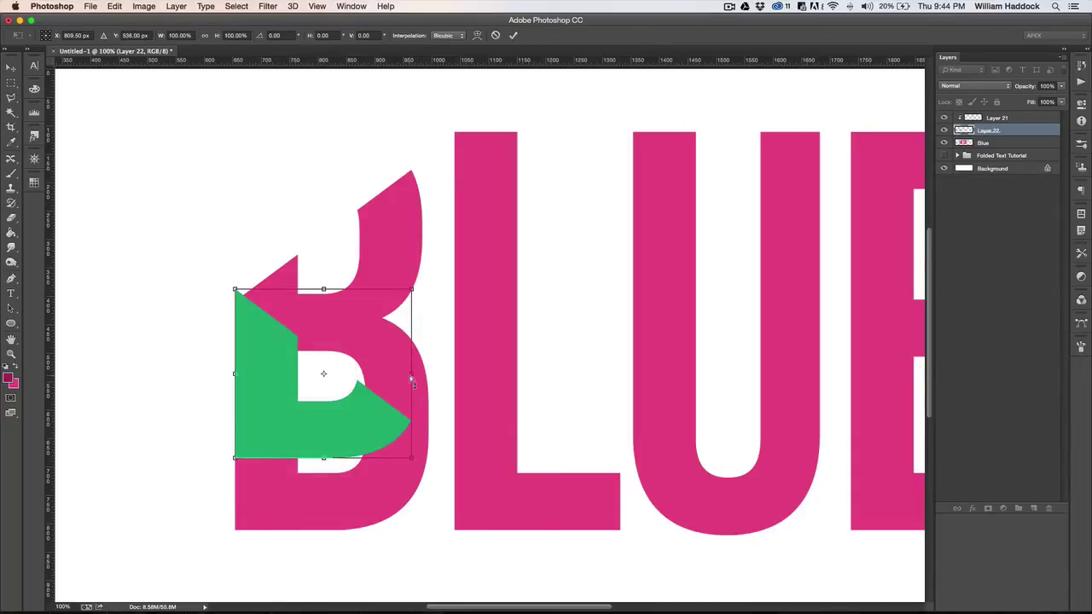
{"action": "left_click_drag", "start_coordinate": [410, 379], "coordinate": [418, 126]}
{"action": "scroll", "coordinate": [418, 126], "scroll_direction": "right", "scroll_amount": 15}
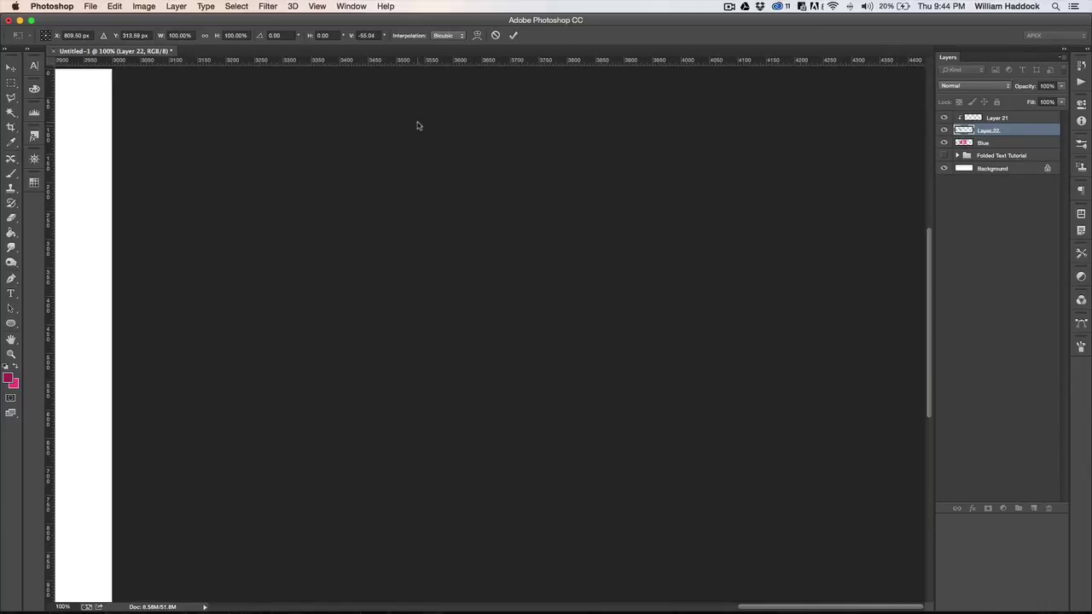
{"action": "key", "text": "Return"}
{"action": "scroll", "coordinate": [341, 211], "scroll_direction": "left", "scroll_amount": 15}
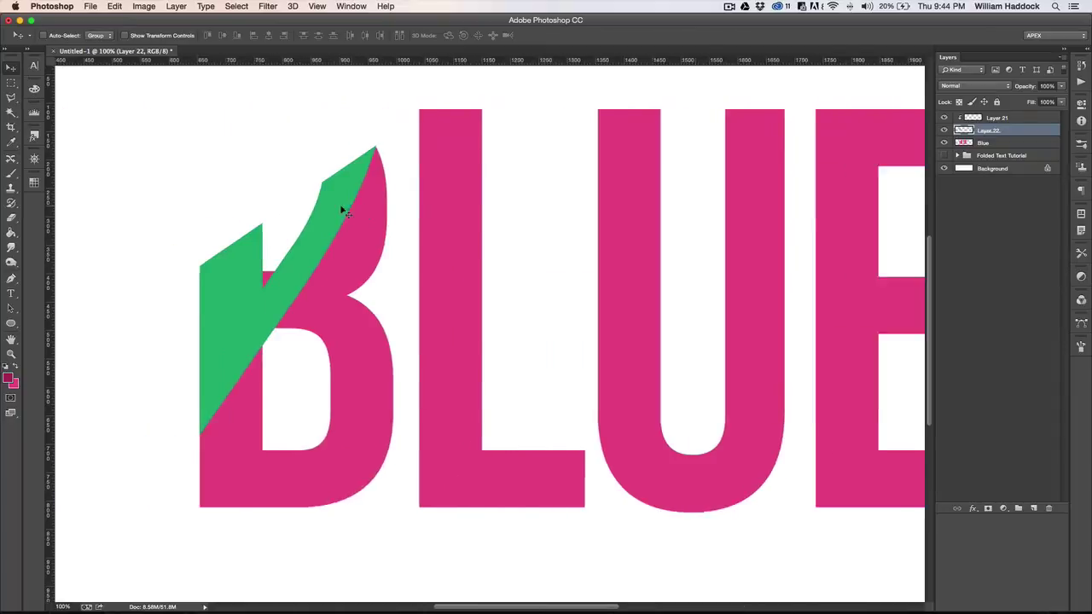
- Fine-tune the green piece's slant with another Perspective transform so its upper tip meets the corner of the cut
{"action": "scroll", "coordinate": [341, 212], "scroll_direction": "left", "scroll_amount": 5}
{"action": "key", "text": "z"}
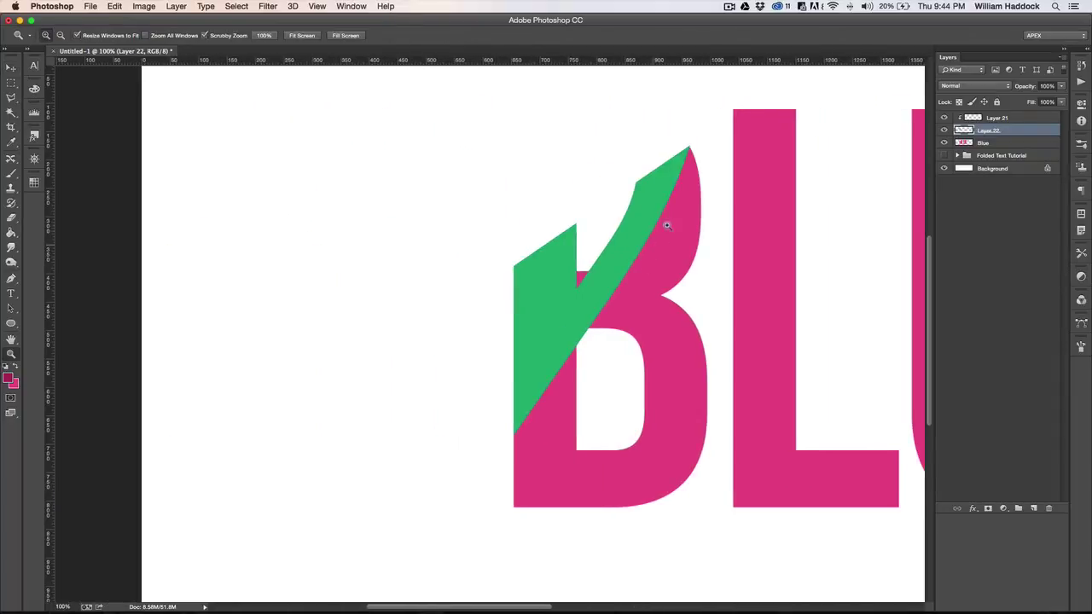
{"action": "left_click", "coordinate": [667, 213]}
{"action": "left_click", "coordinate": [667, 209]}
{"action": "key", "text": "v"}
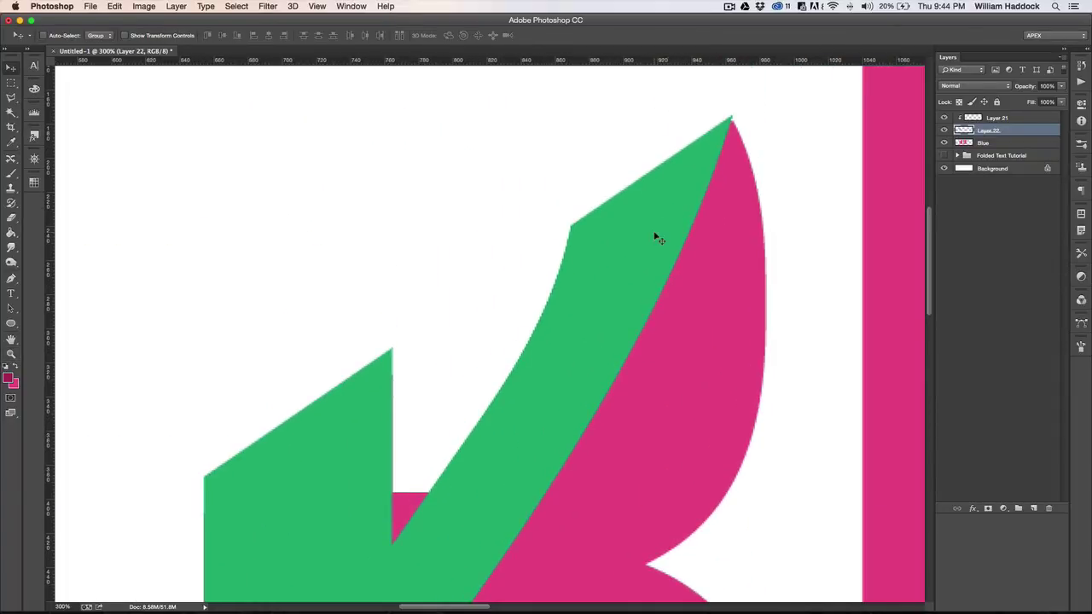
{"action": "key", "text": "super+t"}
{"action": "right_click", "coordinate": [654, 236]}
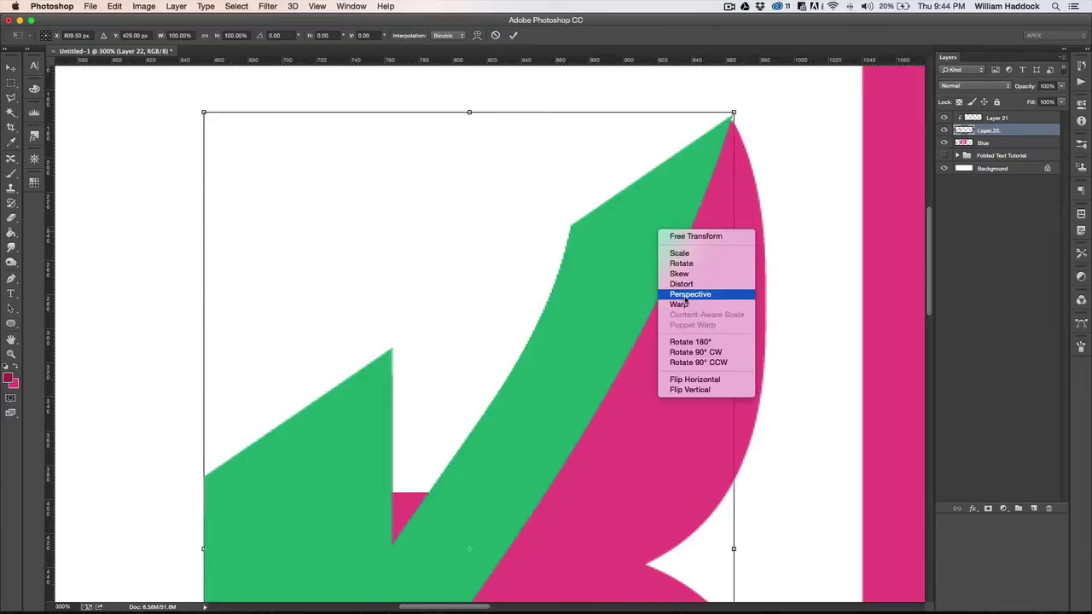
{"action": "left_click", "coordinate": [688, 293]}
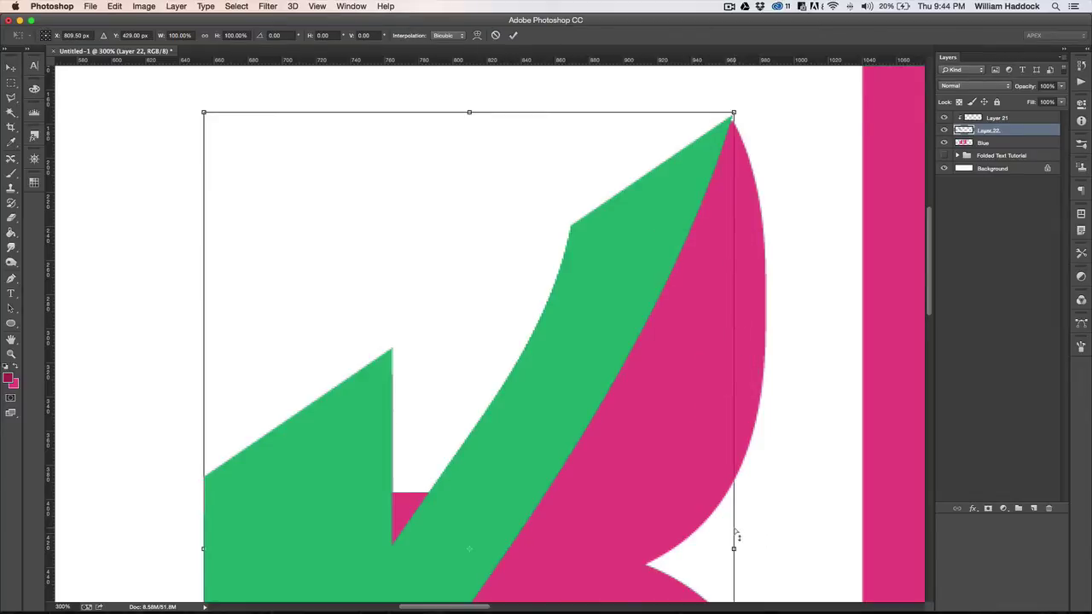
{"action": "key", "text": "Return"}
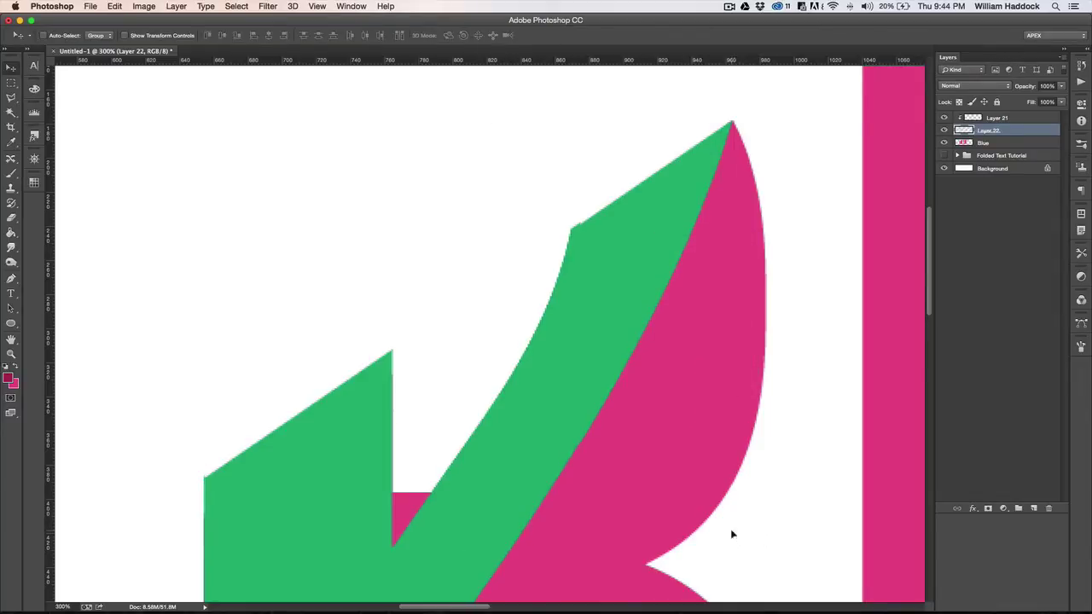
- Fill the green folded piece with the pink background color, keeping its transparent areas empty
{"action": "key", "text": "z"}
{"action": "left_click", "coordinate": [714, 418], "text": "alt"}
{"action": "left_click", "coordinate": [719, 424], "text": "alt"}
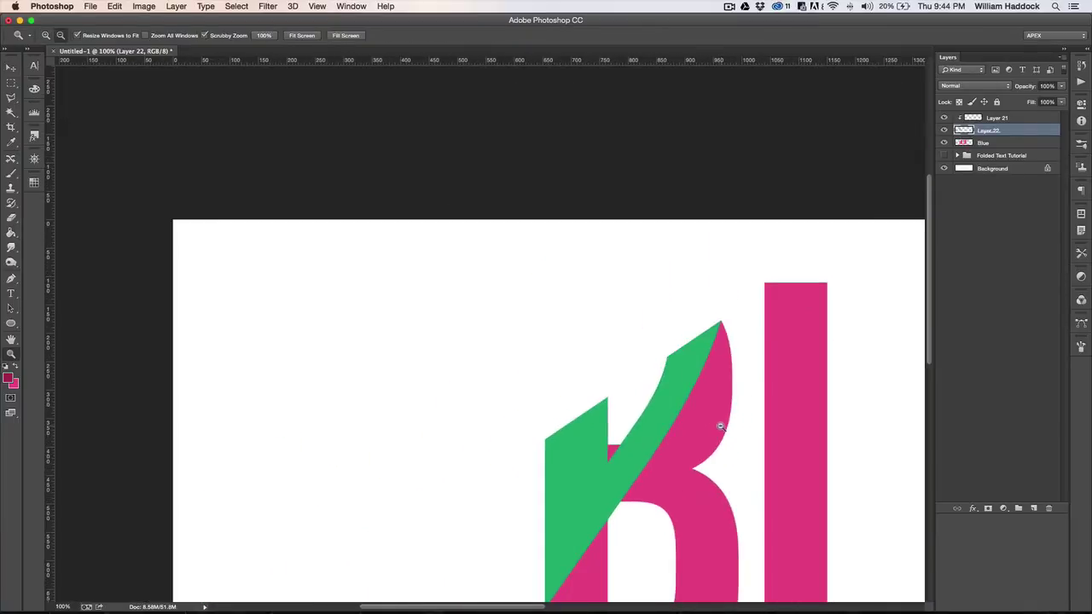
{"action": "scroll", "coordinate": [717, 426], "scroll_direction": "down", "scroll_amount": 5}
{"action": "key", "text": "v"}
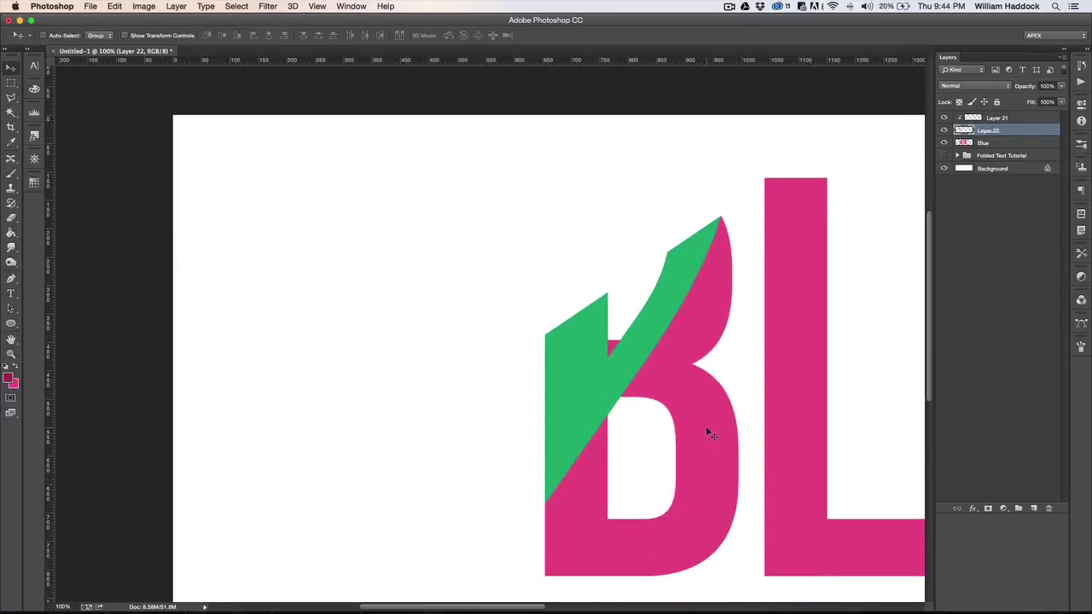
{"action": "key", "text": "shift+super+BackSpace"}
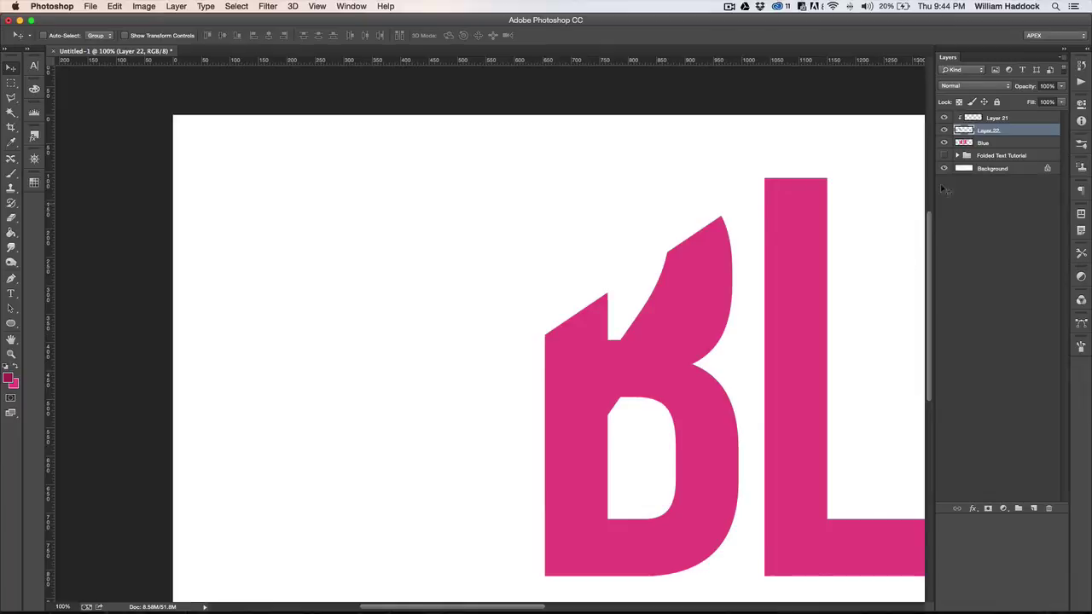
- Move the empty Layer 21 beneath the folded piece's layer and clip it to the Blue layer
{"action": "left_click_drag", "start_coordinate": [996, 119], "coordinate": [982, 134]}
{"action": "right_click", "coordinate": [1003, 130]}
{"action": "left_click", "coordinate": [909, 270]}
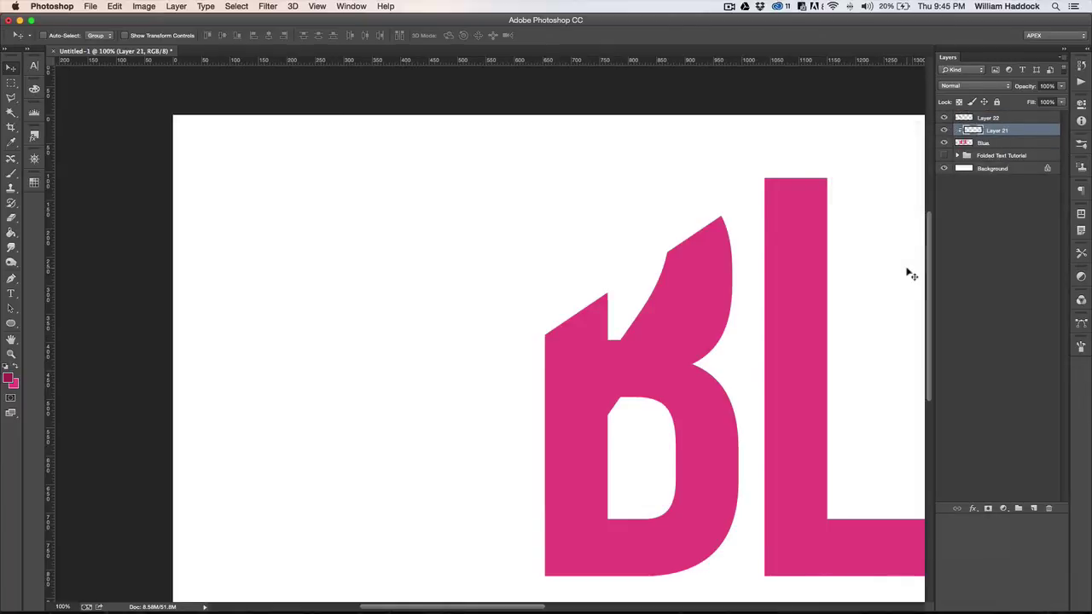
- Enlarge the soft round brush and paint a dark pink shadow on Layer 21 along the folded piece's lower edge
{"action": "key", "text": "b"}
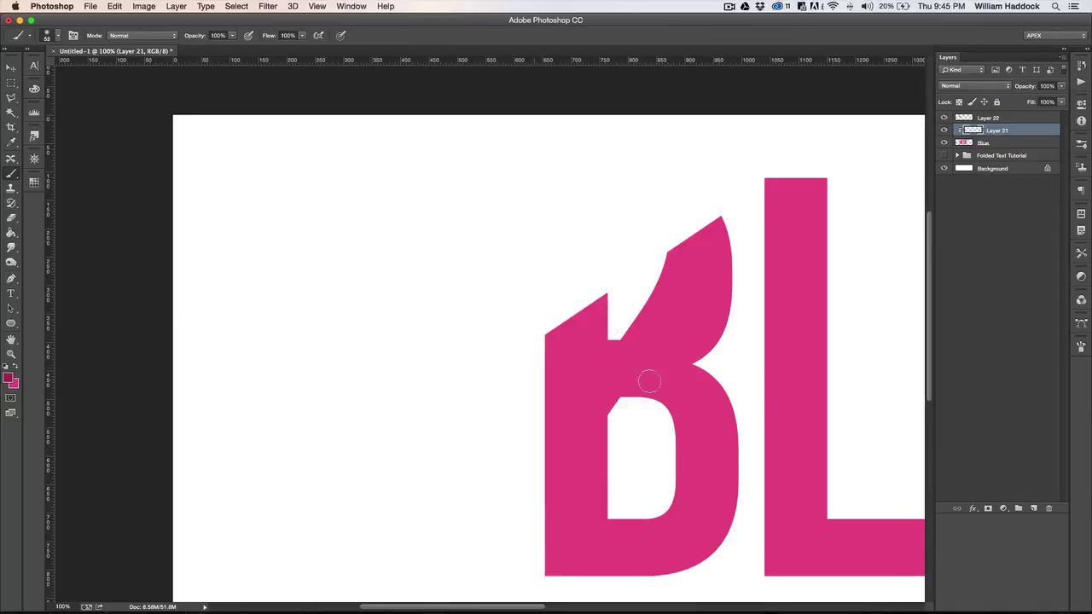
{"action": "right_click", "coordinate": [557, 436]}
{"action": "left_click", "coordinate": [653, 389]}
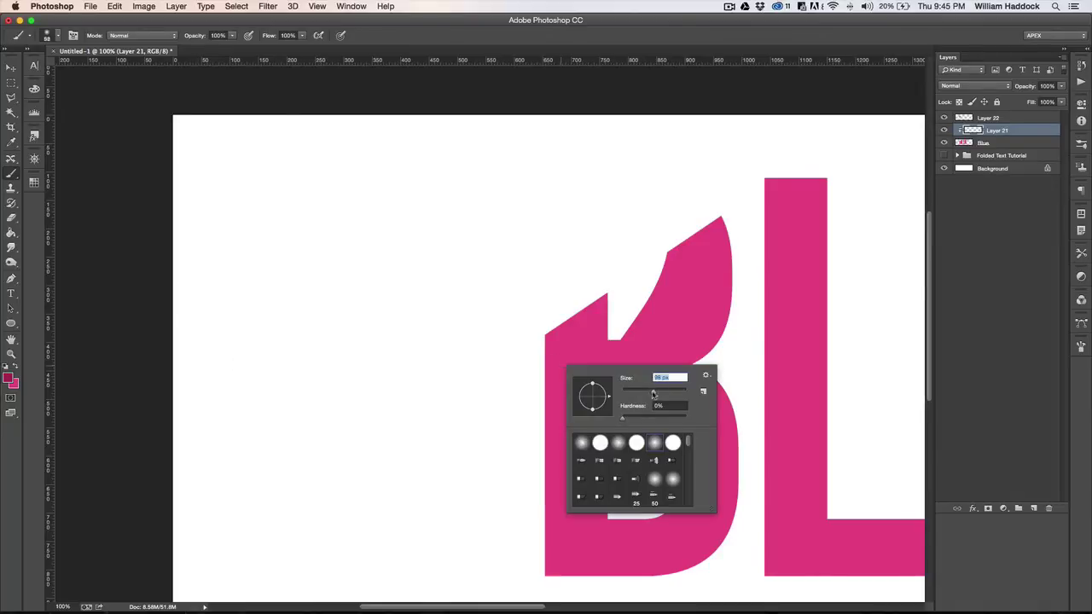
{"action": "left_click", "coordinate": [495, 411]}
{"action": "mouse_move", "coordinate": [538, 460]}
{"action": "left_mouse_down"}
{"action": "mouse_move", "coordinate": [574, 443]}
{"action": "mouse_move", "coordinate": [616, 381]}
{"action": "left_mouse_up"}
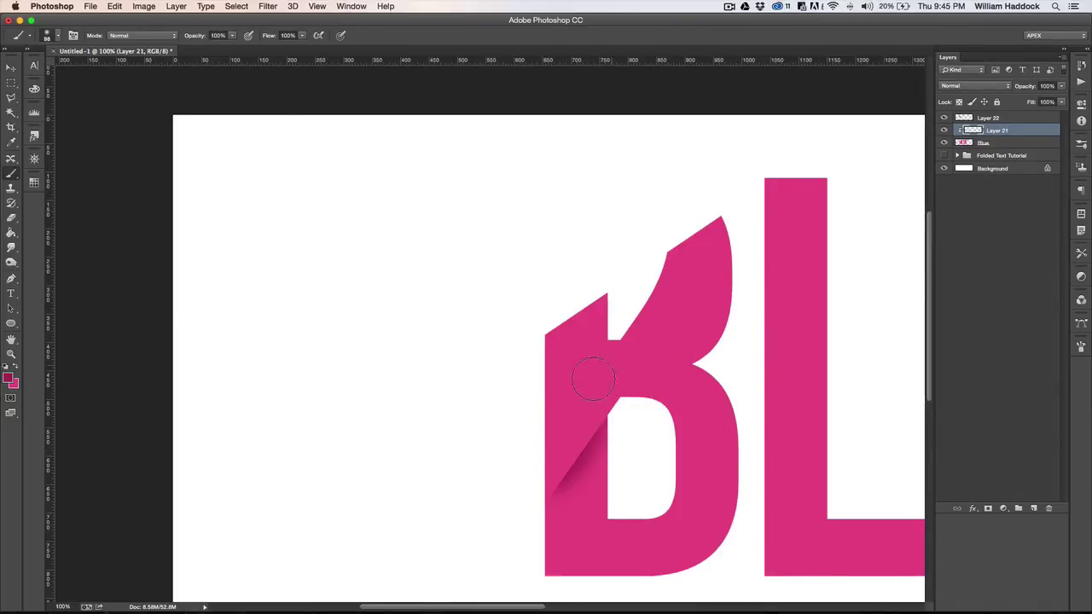
{"action": "key", "text": "super+z"}
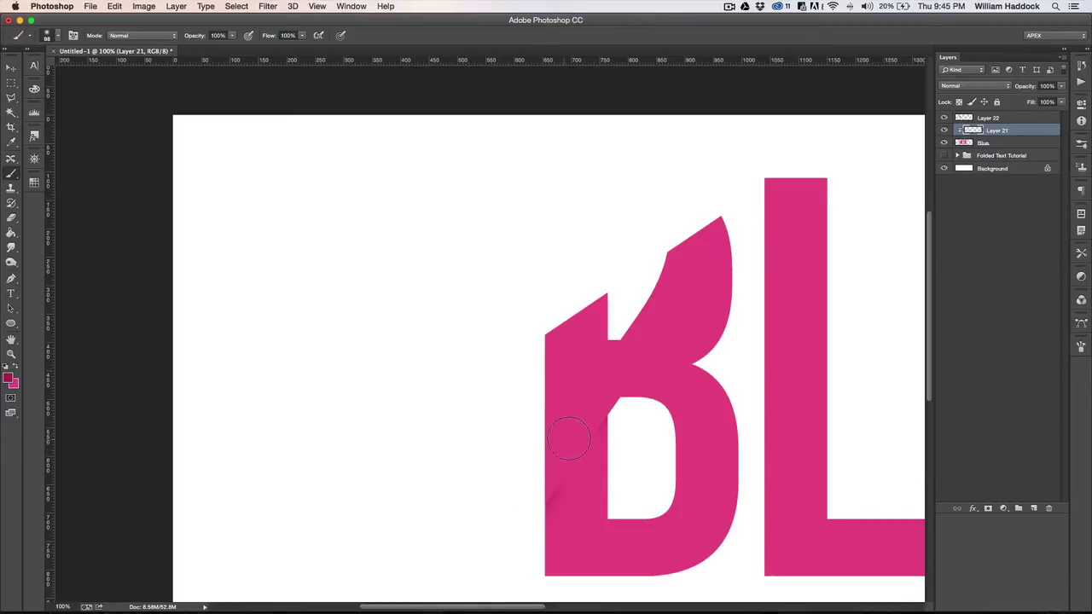
{"action": "left_click_drag", "start_coordinate": [535, 505], "coordinate": [603, 388]}
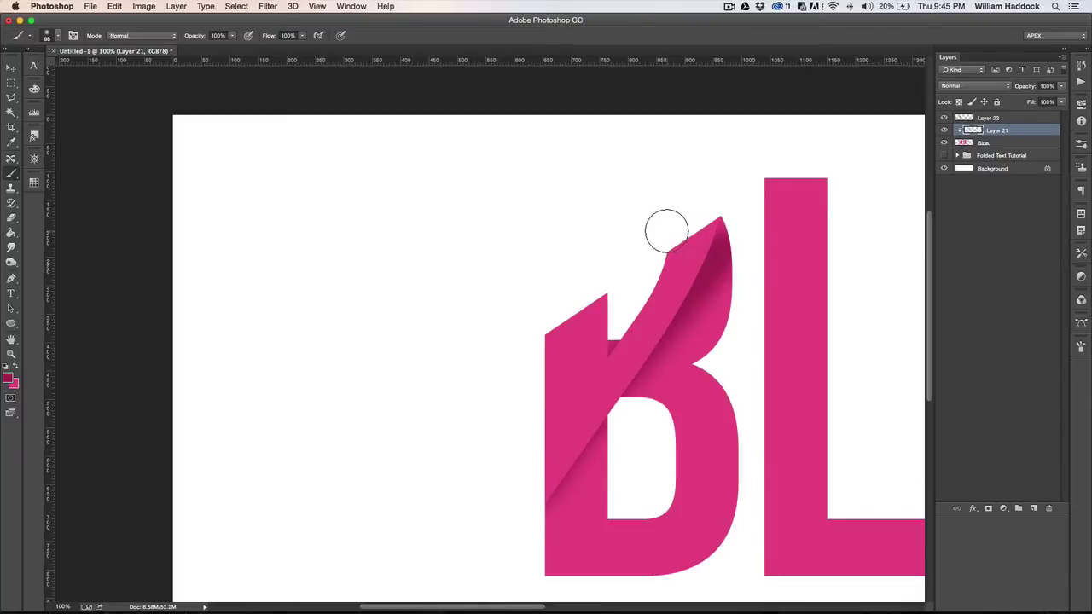
- Undo the heavy shadow stroke and repaint a subtler shadow along the fold's upper part and in the notch of the B
{"action": "key", "text": "super+z"}
{"action": "left_click_drag", "start_coordinate": [712, 215], "coordinate": [661, 279]}
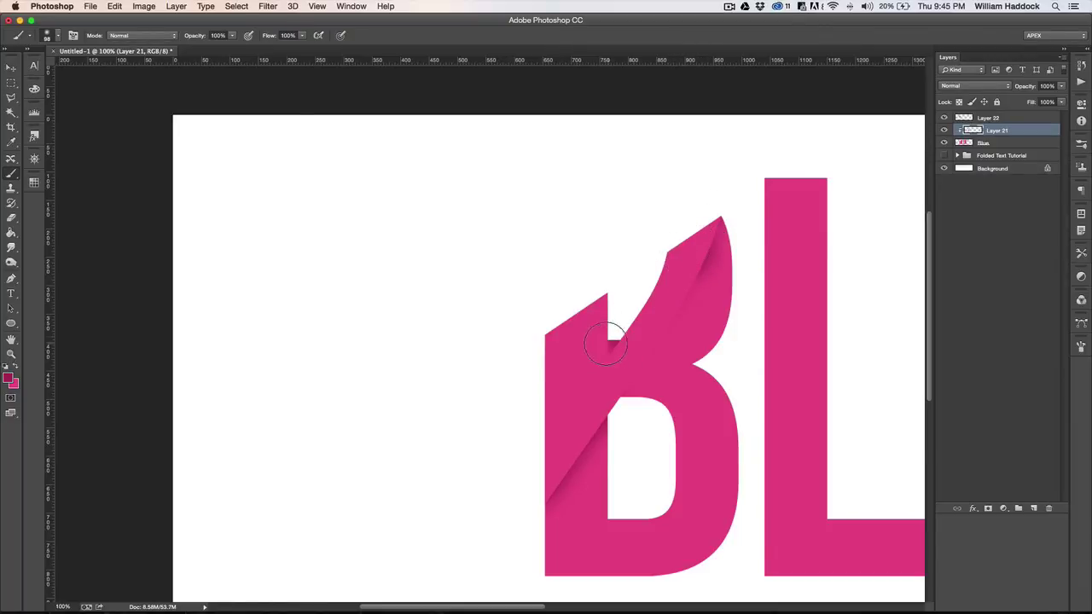
{"action": "mouse_move", "coordinate": [625, 329]}
{"action": "left_mouse_down"}
{"action": "mouse_move", "coordinate": [610, 364]}
{"action": "mouse_move", "coordinate": [672, 289]}
{"action": "mouse_move", "coordinate": [666, 260]}
{"action": "left_mouse_up"}
{"action": "key", "text": "super+z"}
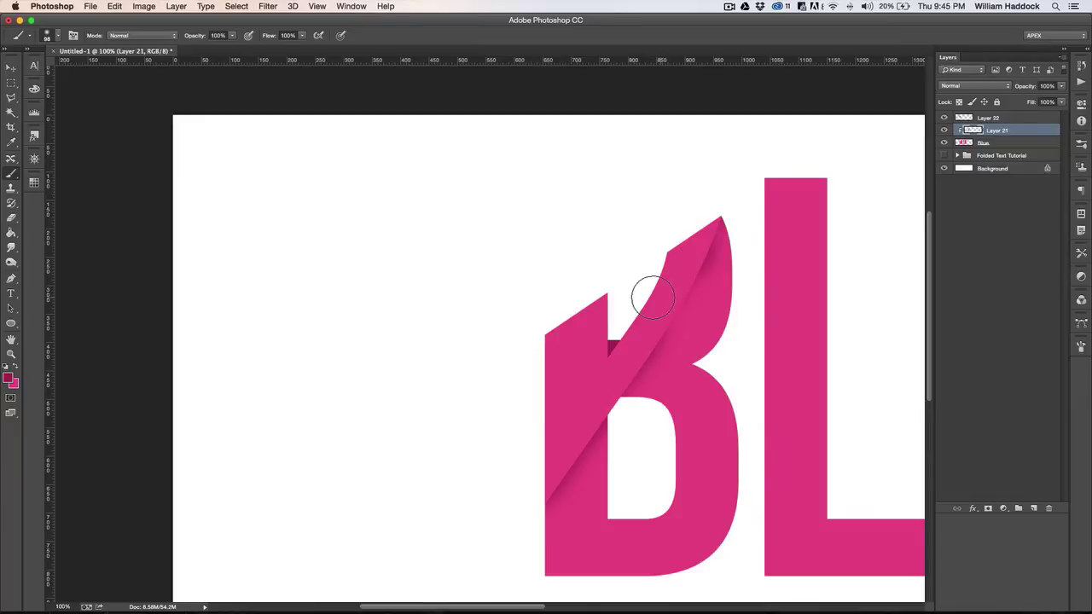
{"action": "left_click_drag", "start_coordinate": [666, 281], "coordinate": [622, 341]}
{"action": "key", "text": "z"}
{"action": "left_click", "coordinate": [639, 276], "text": "alt"}
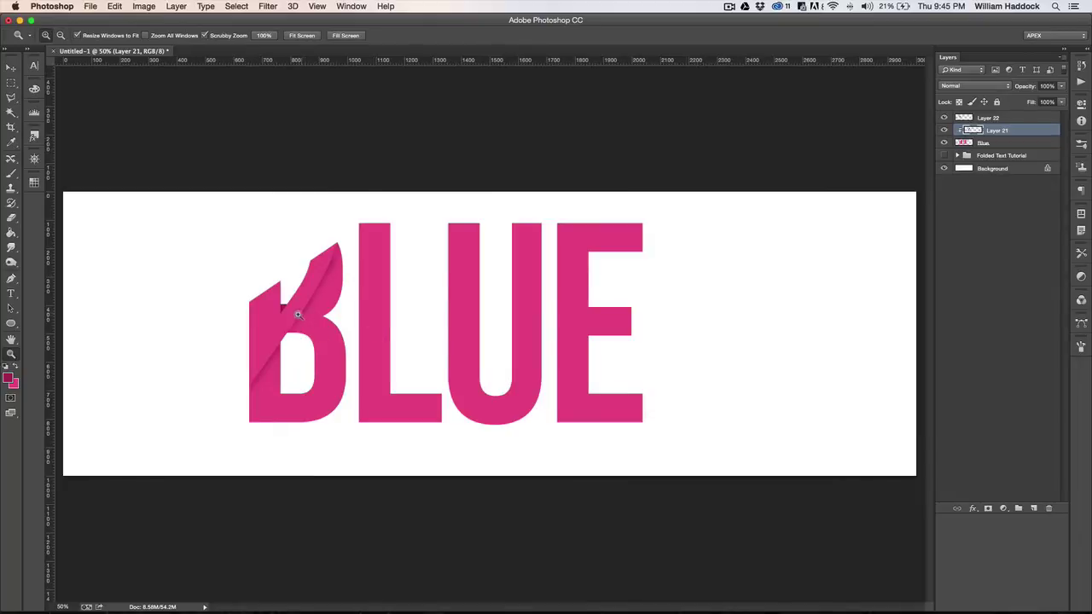
{"action": "key", "text": "v"}
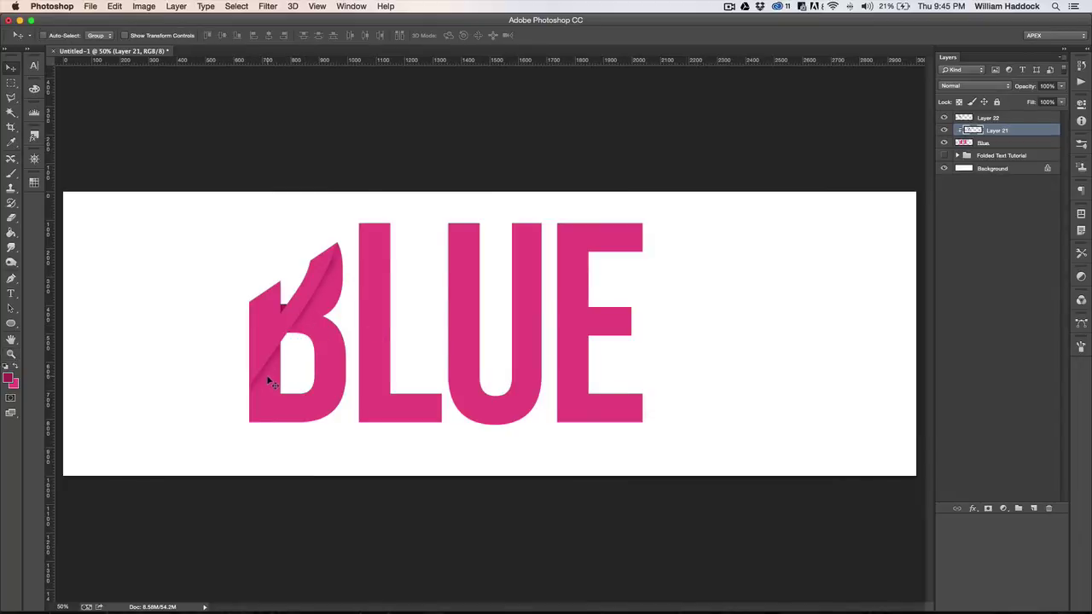
{"action": "key", "text": "super+t"}
{"action": "right_click", "coordinate": [271, 364]}
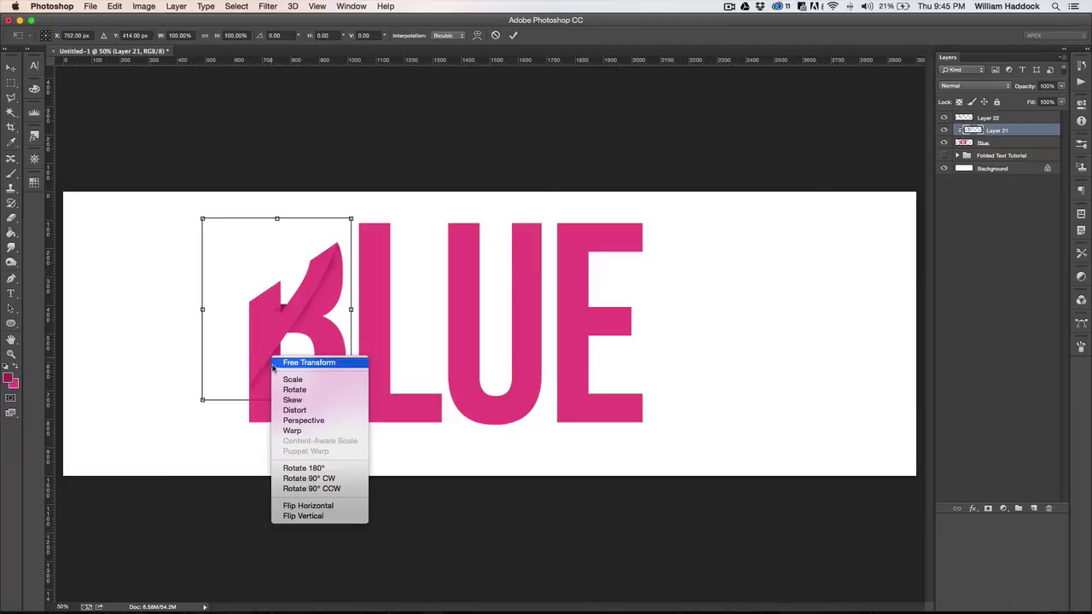
{"action": "left_click", "coordinate": [291, 431]}
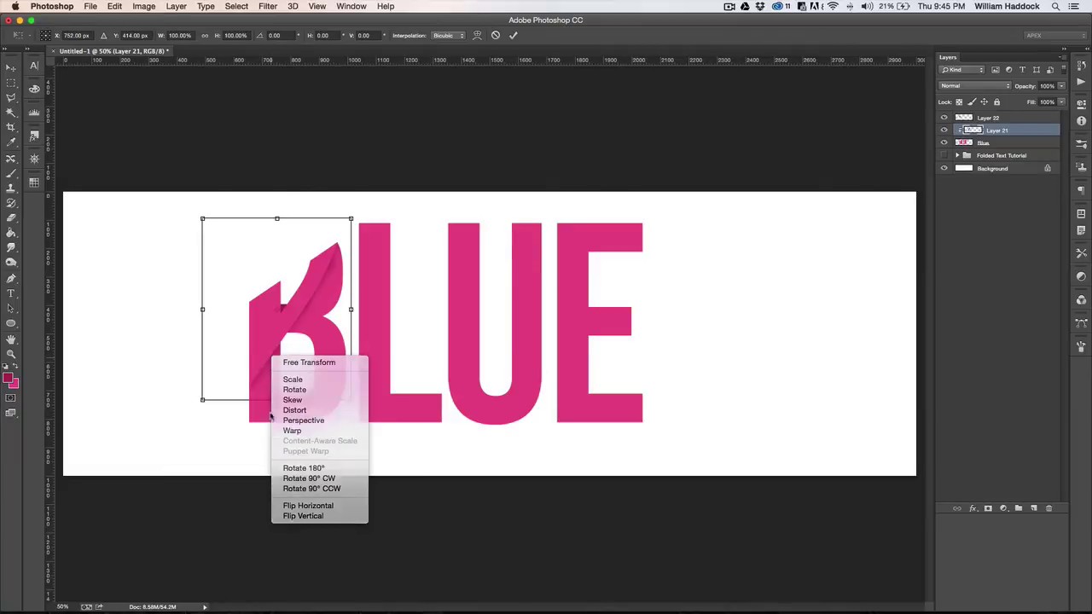
{"action": "mouse_move", "coordinate": [249, 393]}
{"action": "left_mouse_down"}
{"action": "mouse_move", "coordinate": [209, 424]}
{"action": "mouse_move", "coordinate": [252, 394]}
{"action": "left_mouse_up"}
{"action": "key", "text": "Return"}
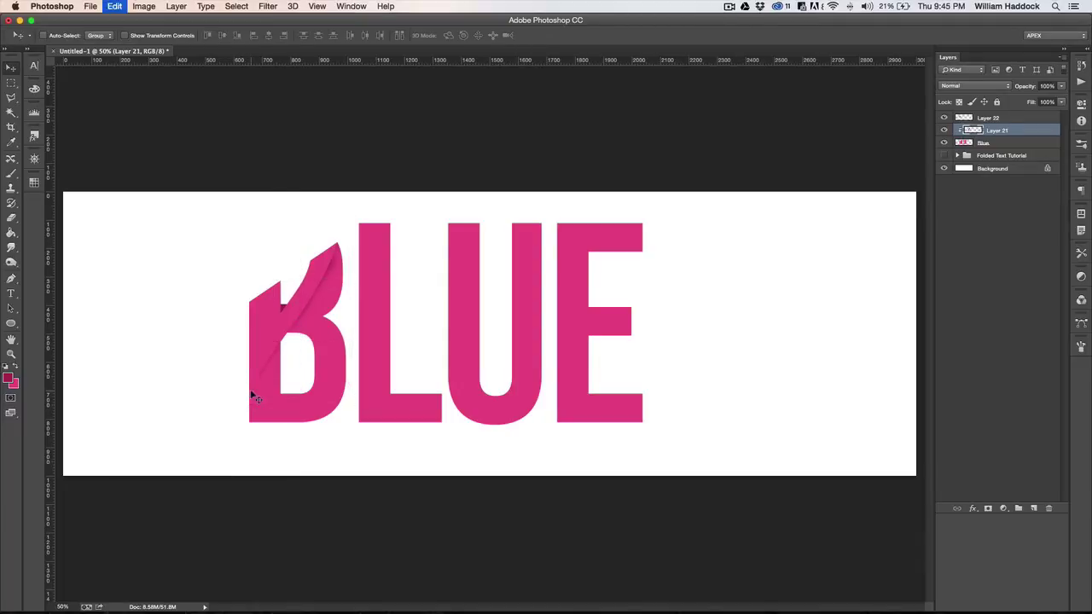
- Distort the folded piece on Layer 22 so its lower-left corner extends slightly past the stem of the B
{"action": "left_click", "coordinate": [1037, 119]}
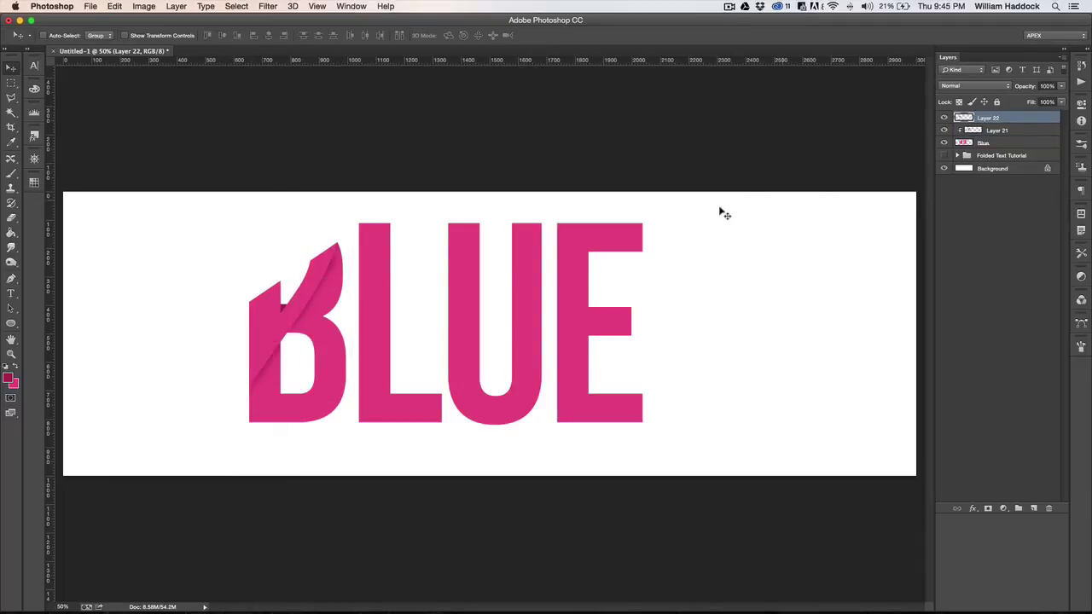
{"action": "key", "text": "super+t"}
{"action": "right_click", "coordinate": [325, 264]}
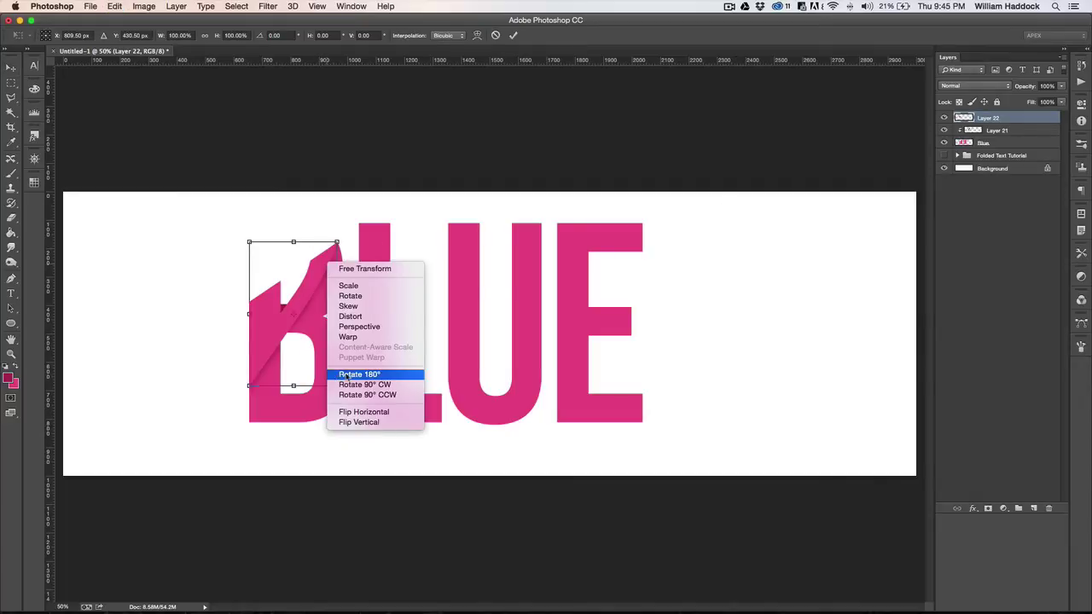
{"action": "left_click", "coordinate": [351, 317]}
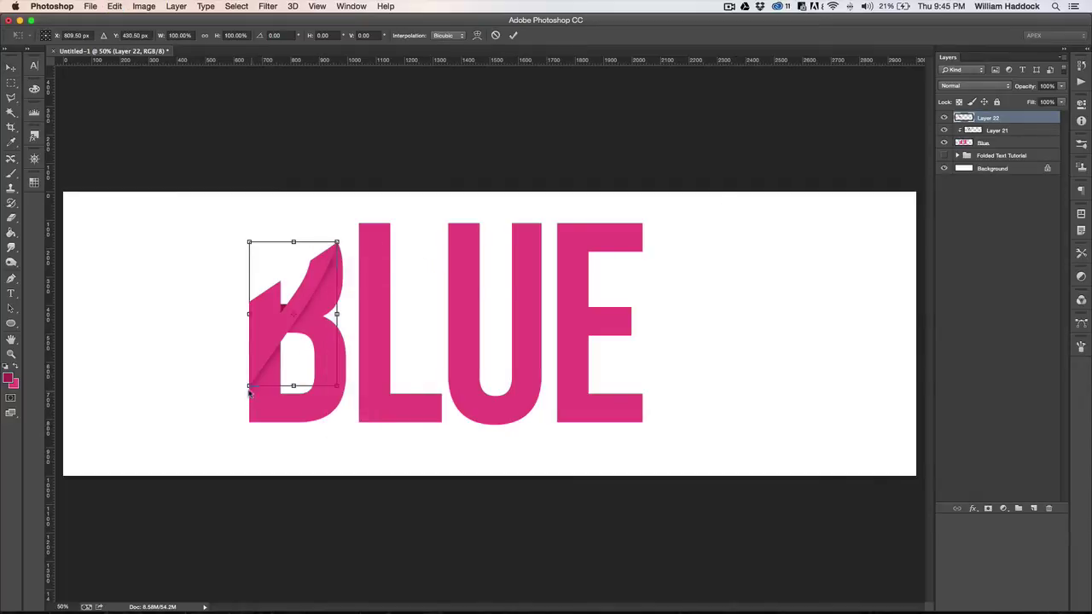
{"action": "mouse_move", "coordinate": [247, 389]}
{"action": "left_mouse_down"}
{"action": "mouse_move", "coordinate": [249, 368]}
{"action": "mouse_move", "coordinate": [245, 388]}
{"action": "left_mouse_up"}
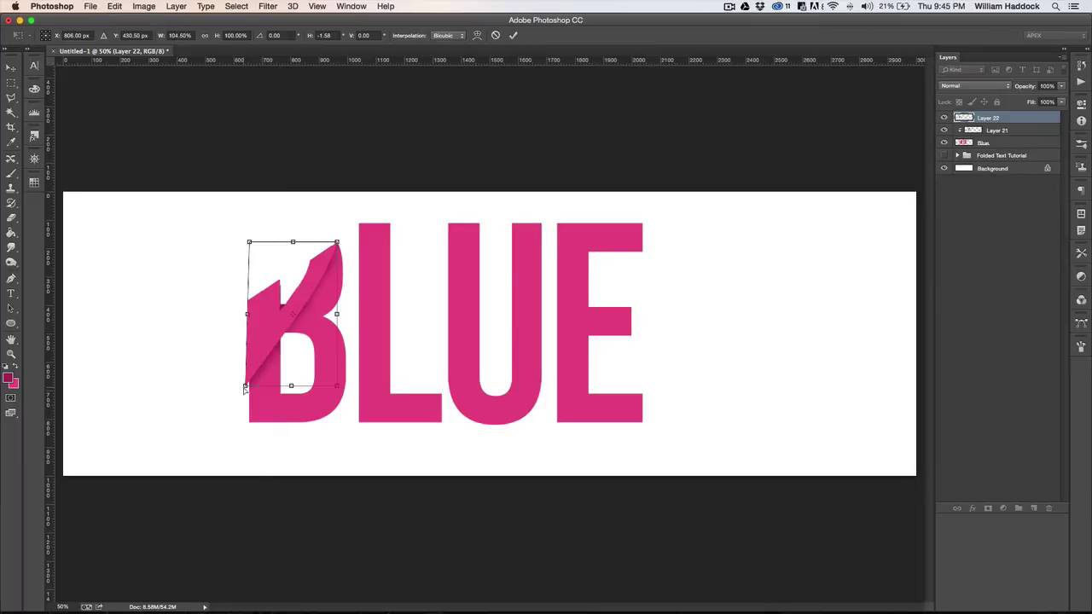
{"action": "key", "text": "Return"}
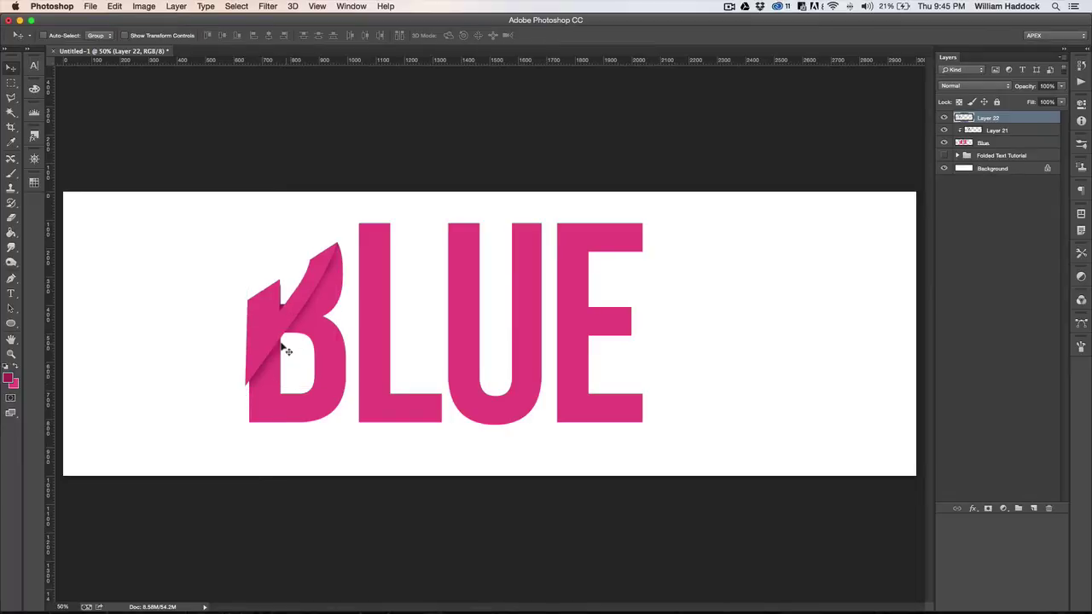
- Warp the folded piece on Layer 22 so its upper edge over the stem of the B bows gently downward
{"action": "key", "text": "z"}
{"action": "left_click", "coordinate": [269, 292]}
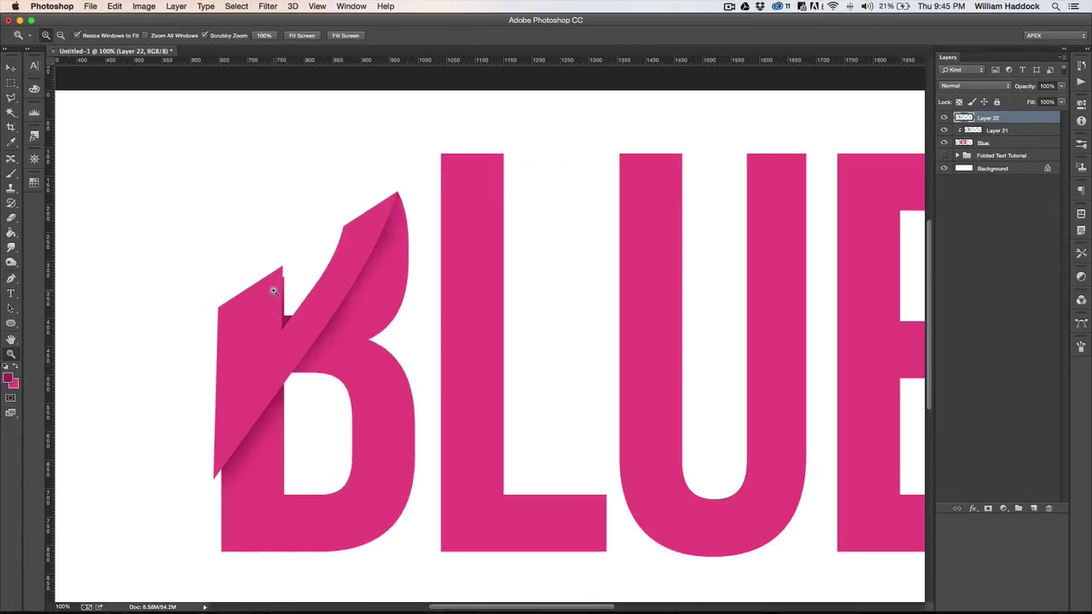
{"action": "key", "text": "ctrl+t"}
{"action": "right_click", "coordinate": [273, 291]}
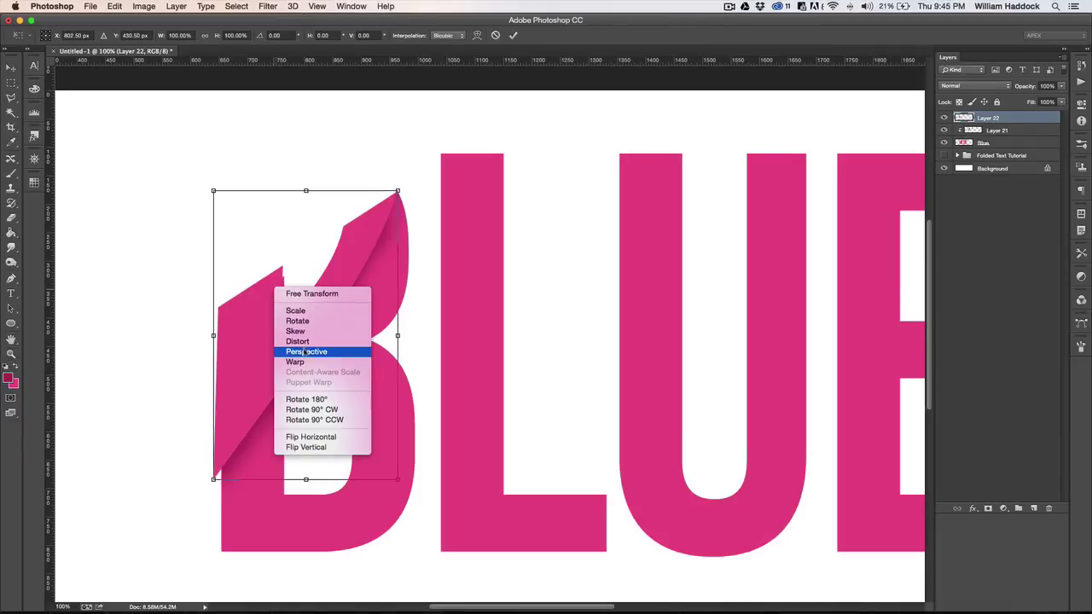
{"action": "left_click", "coordinate": [295, 363]}
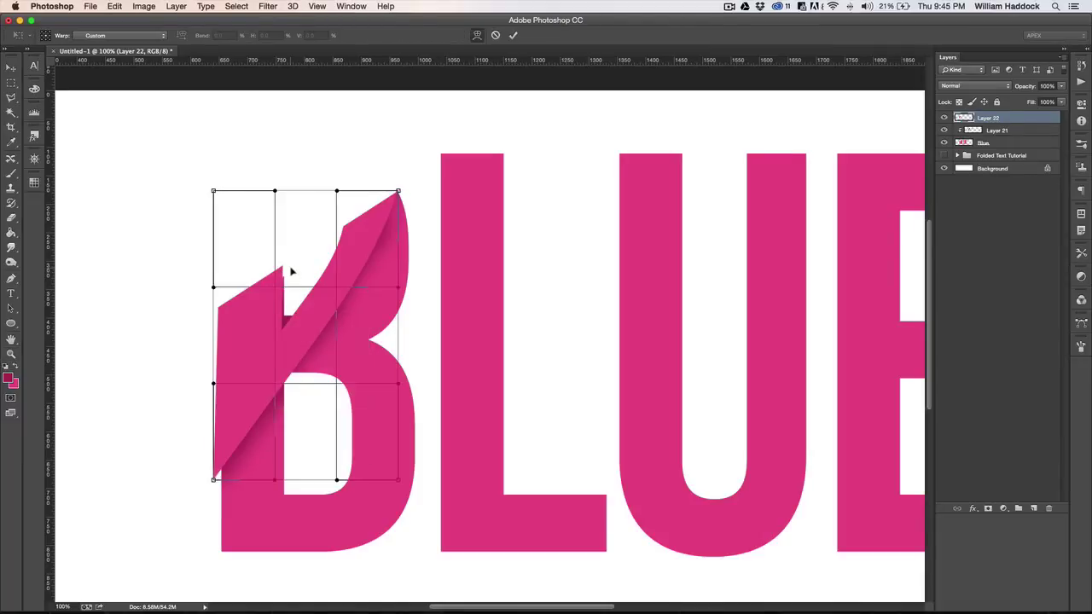
{"action": "mouse_move", "coordinate": [292, 271]}
{"action": "left_mouse_down"}
{"action": "mouse_move", "coordinate": [271, 261]}
{"action": "mouse_move", "coordinate": [273, 271]}
{"action": "left_mouse_up"}
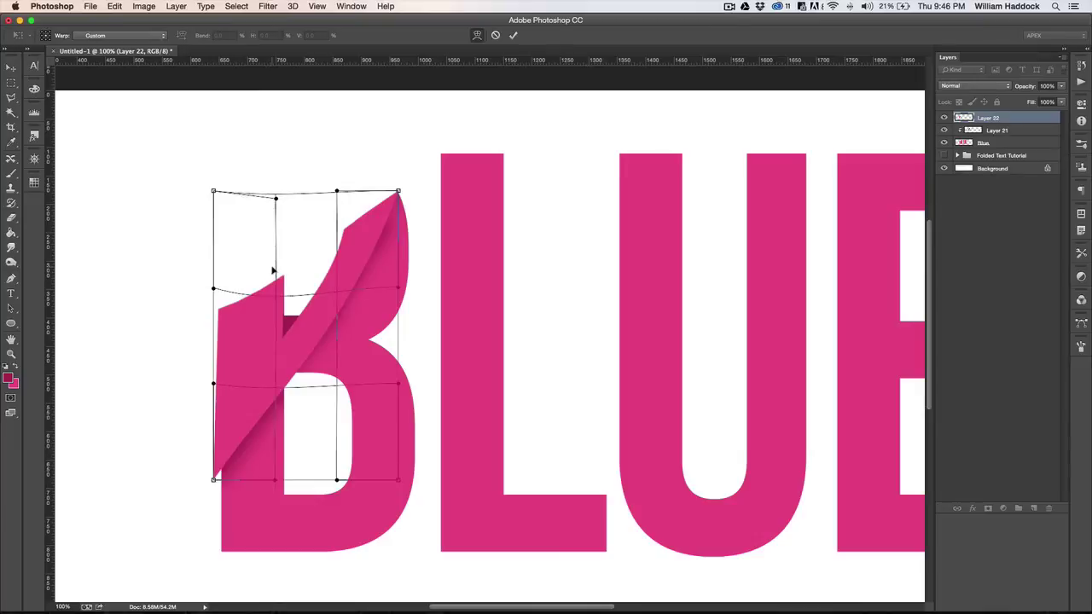
{"action": "key", "text": "z"}
{"action": "left_click", "coordinate": [270, 266], "text": "alt"}
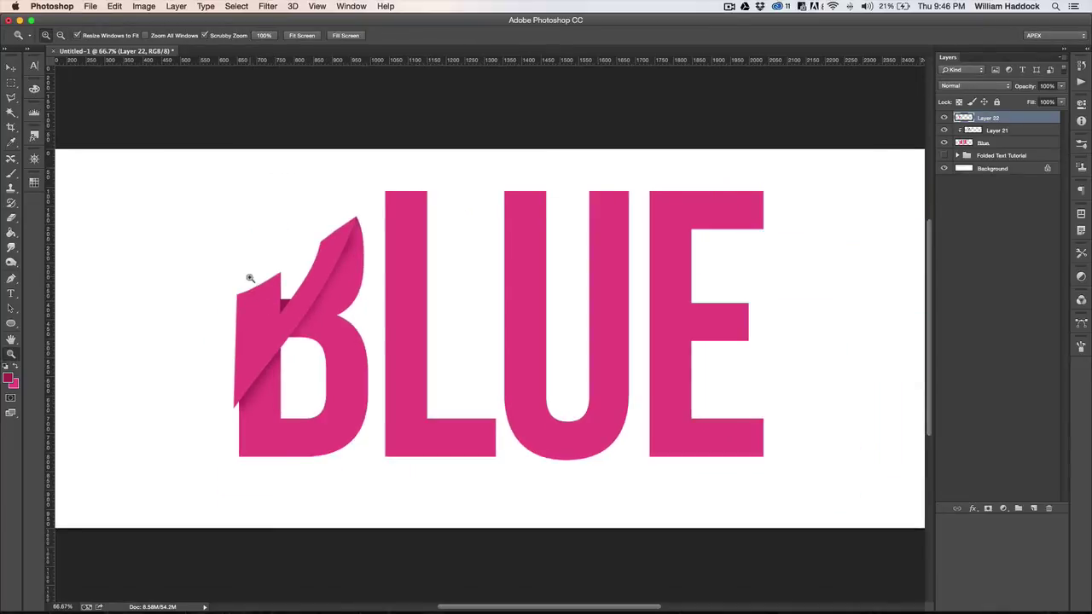
{"action": "left_click", "coordinate": [256, 287]}
{"action": "left_click", "coordinate": [263, 300]}
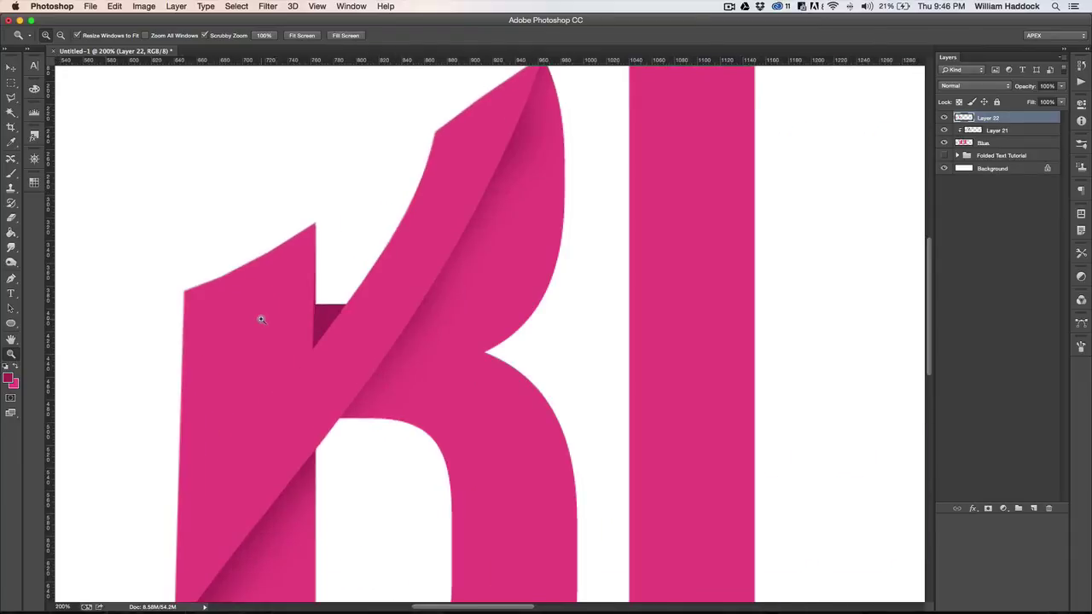
{"action": "left_click", "coordinate": [261, 319], "text": "alt"}
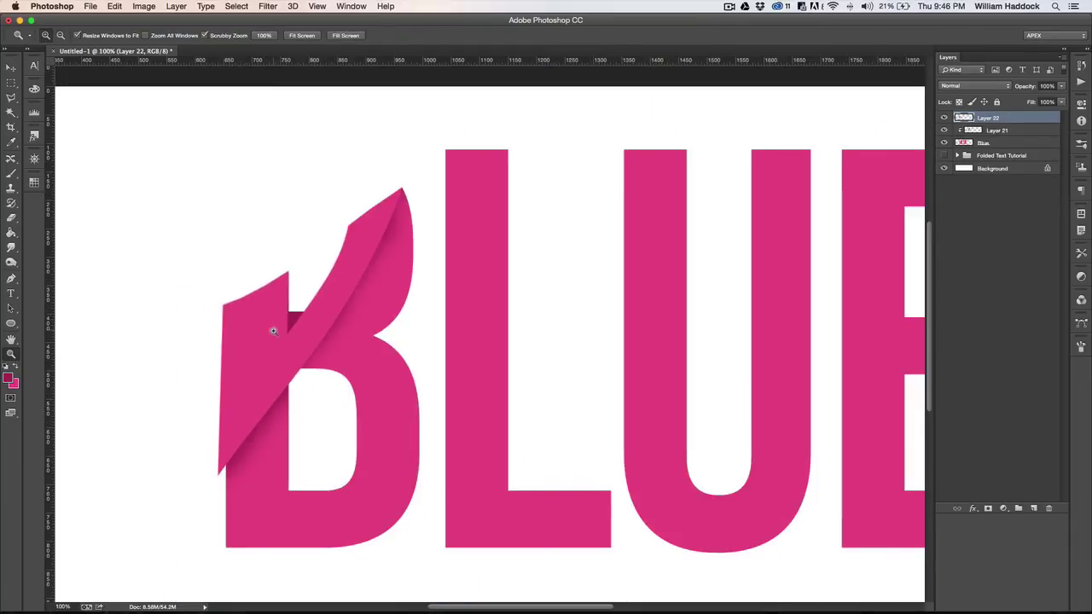
- Add a new layer above Layer 22 and clip it to the folded piece
{"action": "key", "text": "v"}
{"action": "left_click", "coordinate": [1035, 509]}
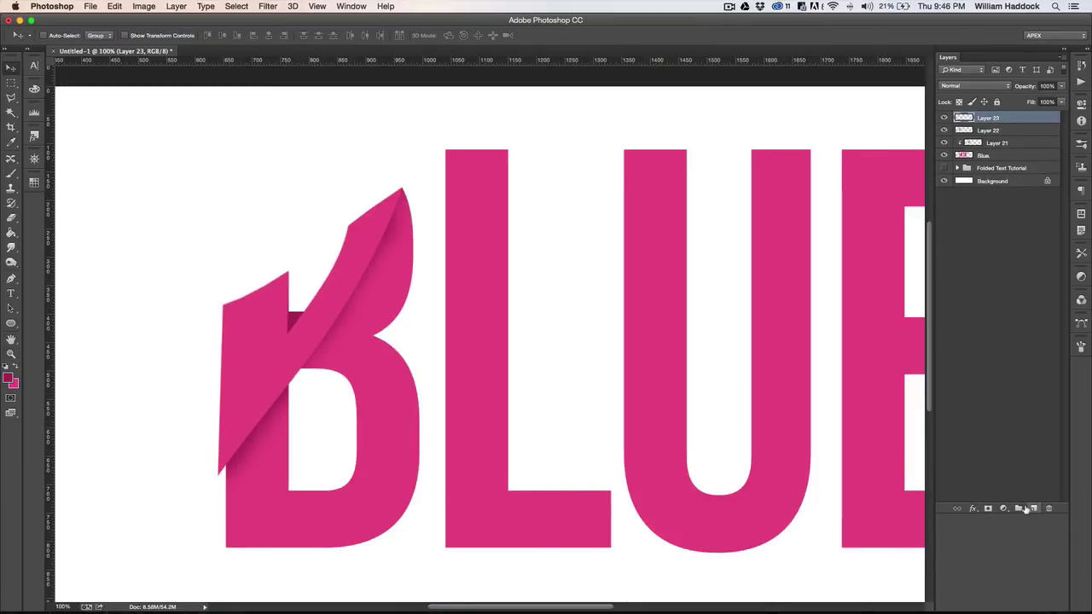
{"action": "right_click", "coordinate": [1024, 116]}
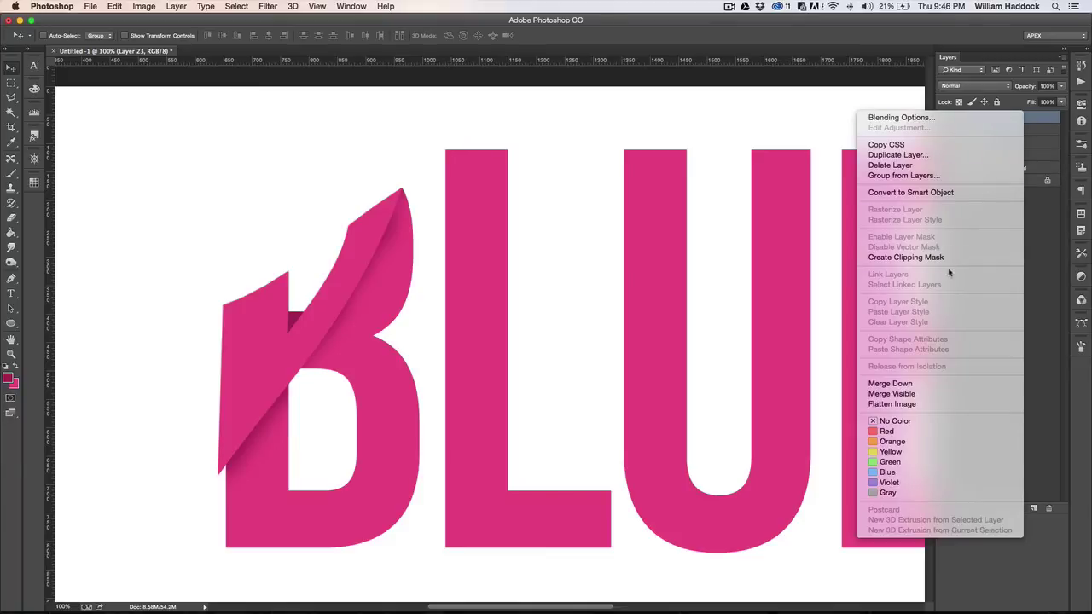
{"action": "left_click", "coordinate": [921, 257]}
- Choose a lighter pink swatch and brush soft highlights along the folded piece's upper edges on Layer 23
{"action": "key", "text": "b"}
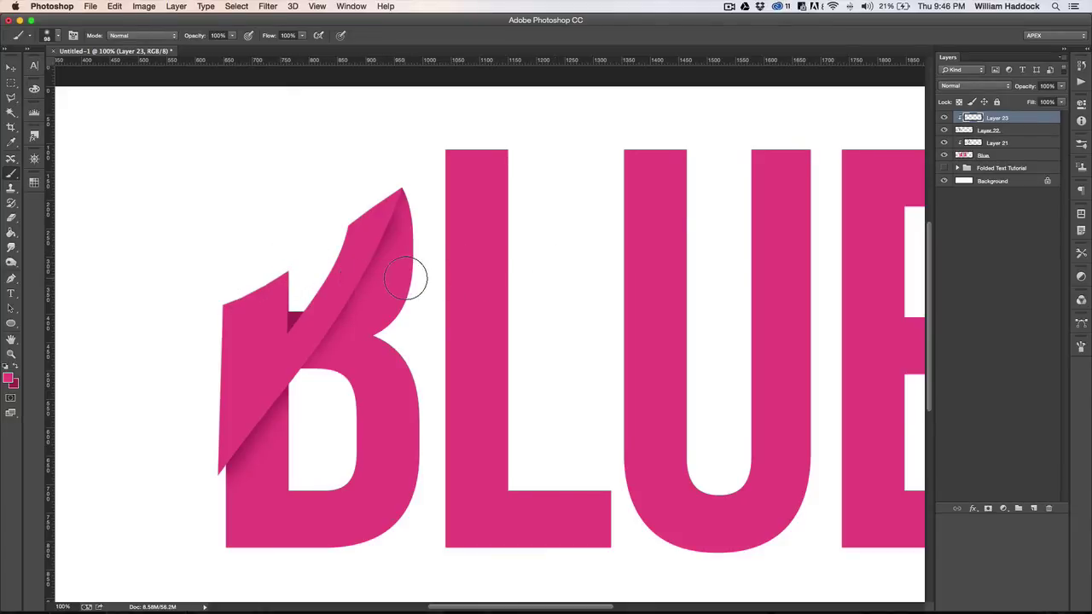
{"action": "left_click", "coordinate": [34, 184]}
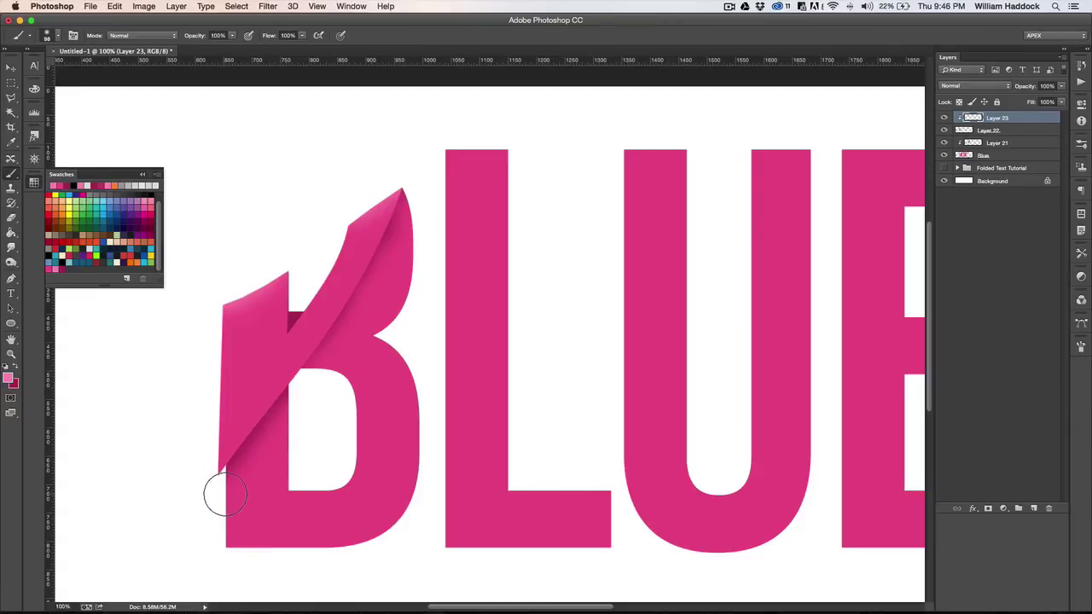
- Inspect the shading and highlights of the fold on the B in the context of the whole word
{"action": "key", "text": "x"}
{"action": "key", "text": "z"}
{"action": "left_click", "coordinate": [381, 363], "text": "alt"}
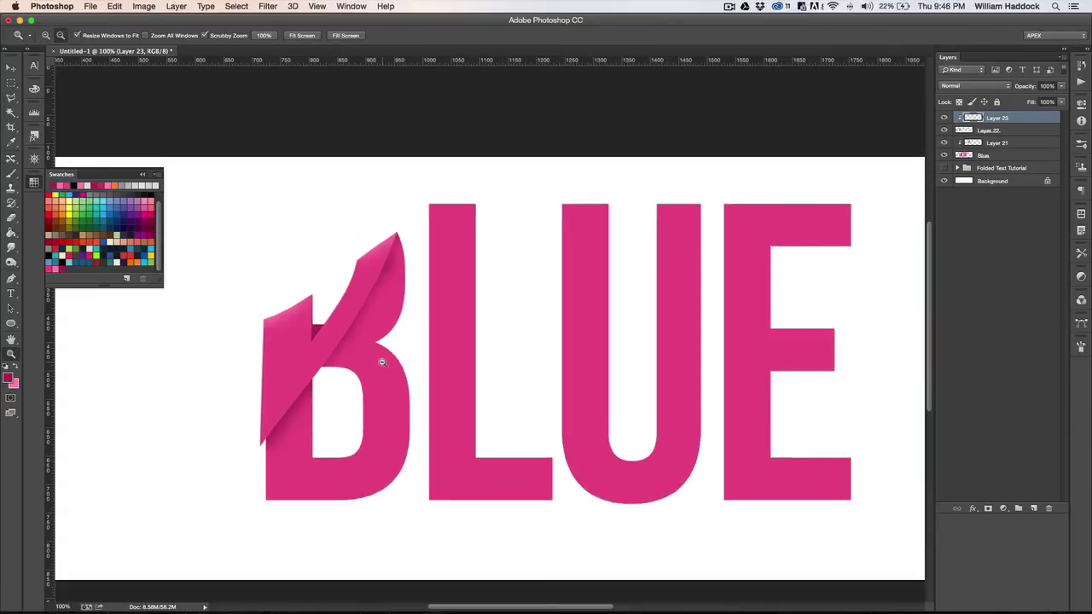
{"action": "left_click", "coordinate": [985, 143]}
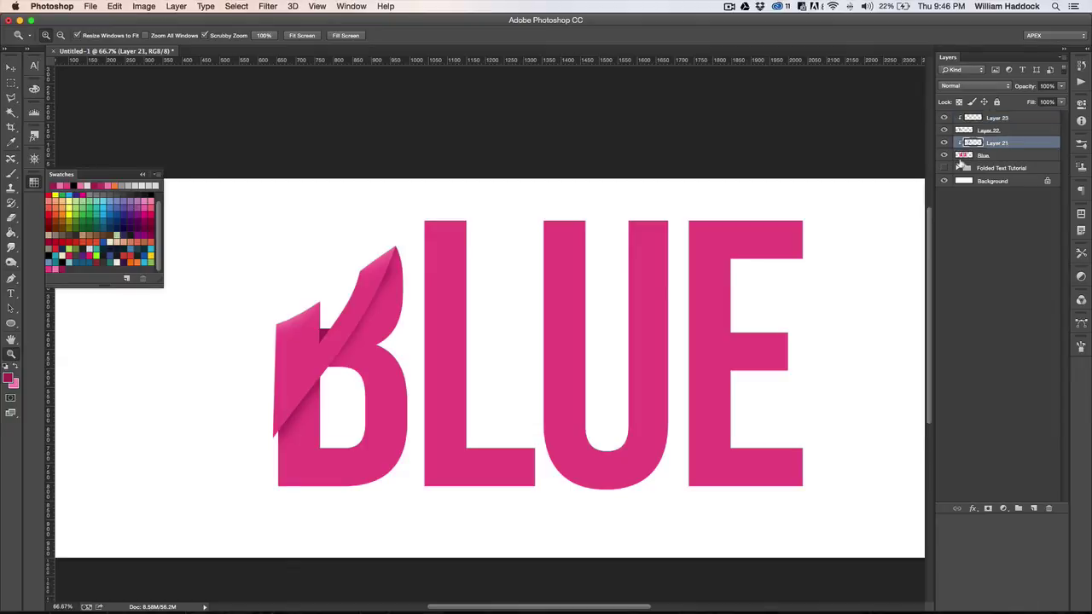
{"action": "key", "text": "b"}
{"action": "key", "text": "x"}
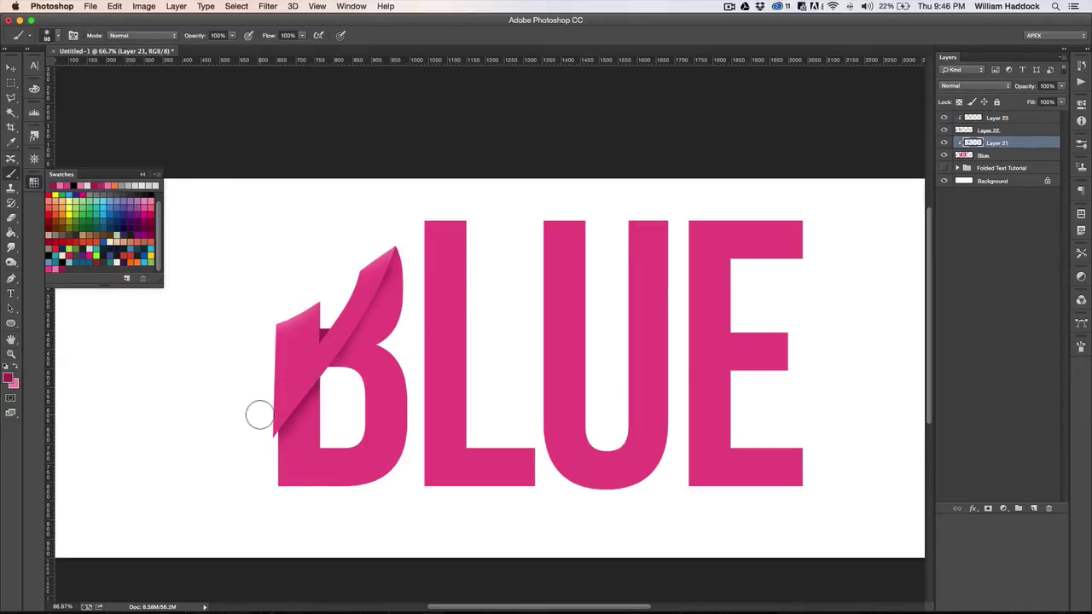
{"action": "key", "text": "z"}
{"action": "left_click", "coordinate": [367, 373], "text": "alt"}
{"action": "left_click", "coordinate": [367, 374], "text": "alt"}
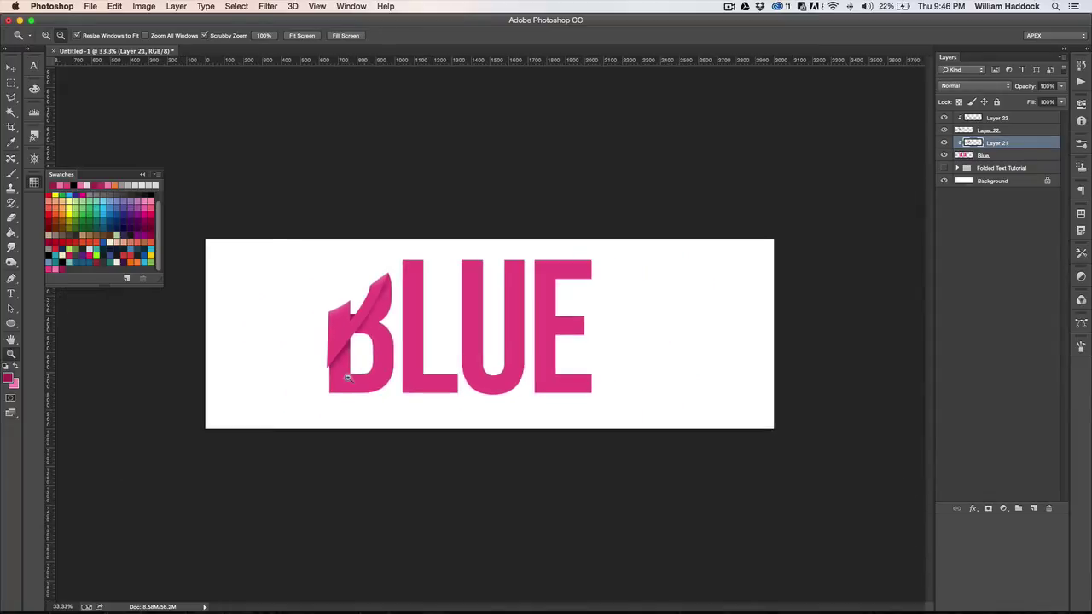
- Make the Blue layer active and get the Pen tool ready for cutting the letter L
{"action": "left_click", "coordinate": [320, 330]}
{"action": "left_click", "coordinate": [373, 302]}
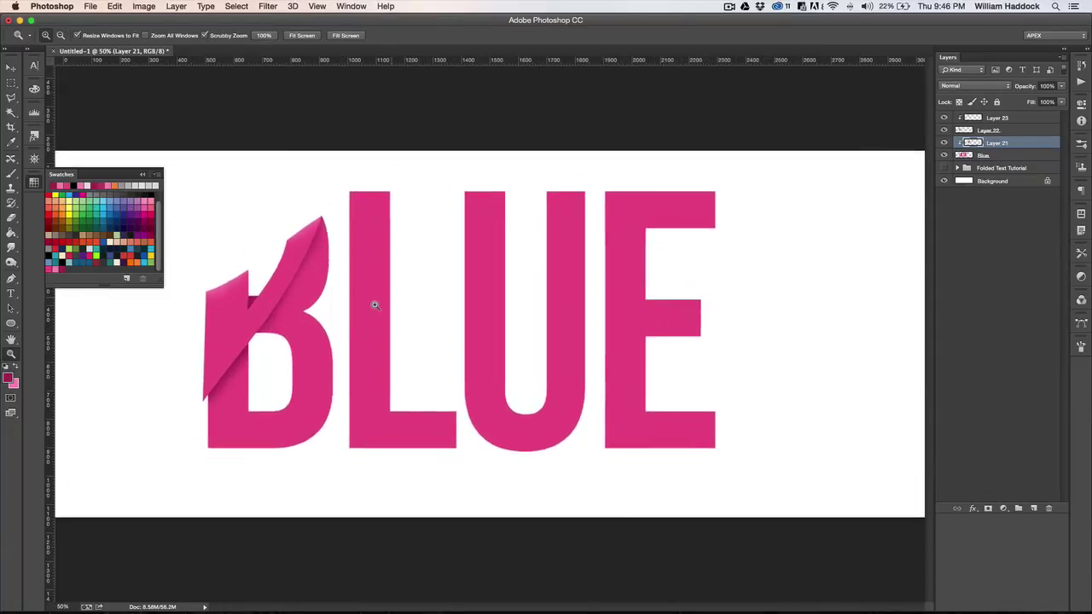
{"action": "key", "text": "p"}
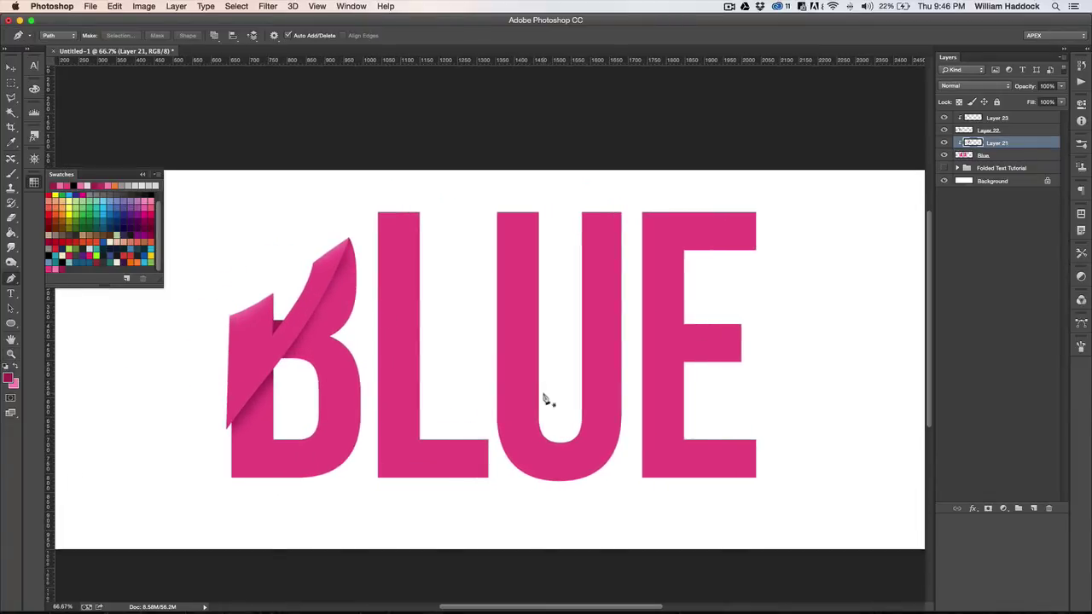
{"action": "left_click", "coordinate": [985, 157]}
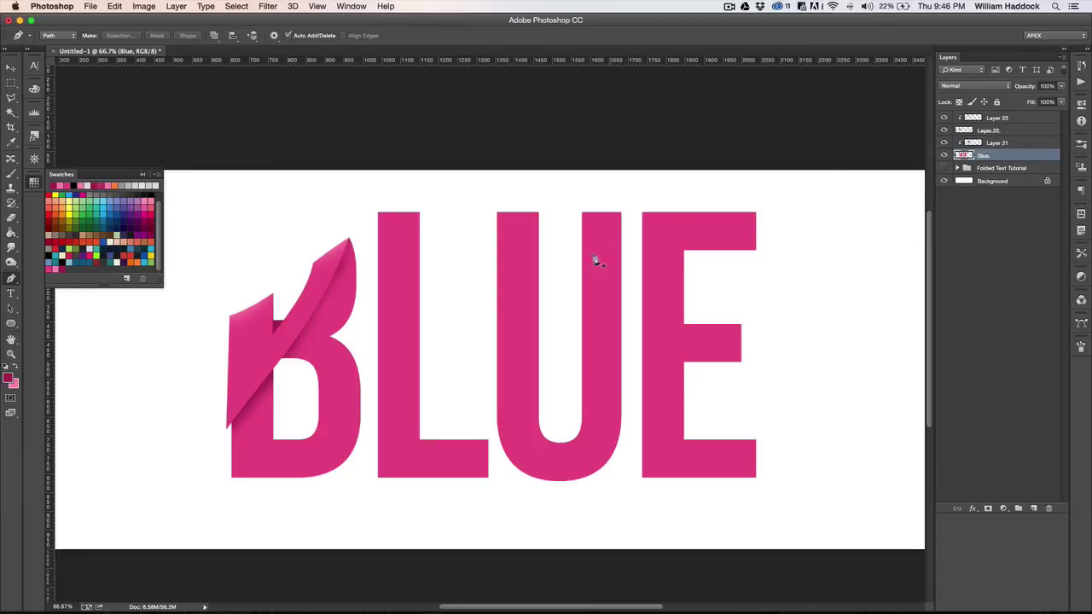
{"action": "left_click", "coordinate": [373, 305]}
{"action": "left_click", "coordinate": [438, 200]}
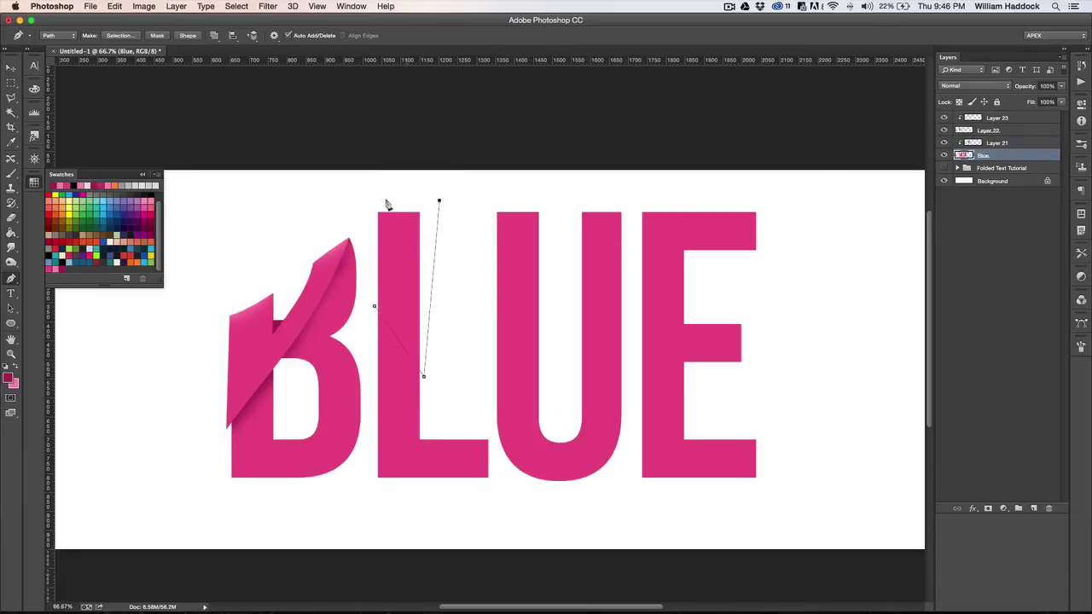
{"action": "key", "text": "BackSpace"}
{"action": "key", "text": "BackSpace"}
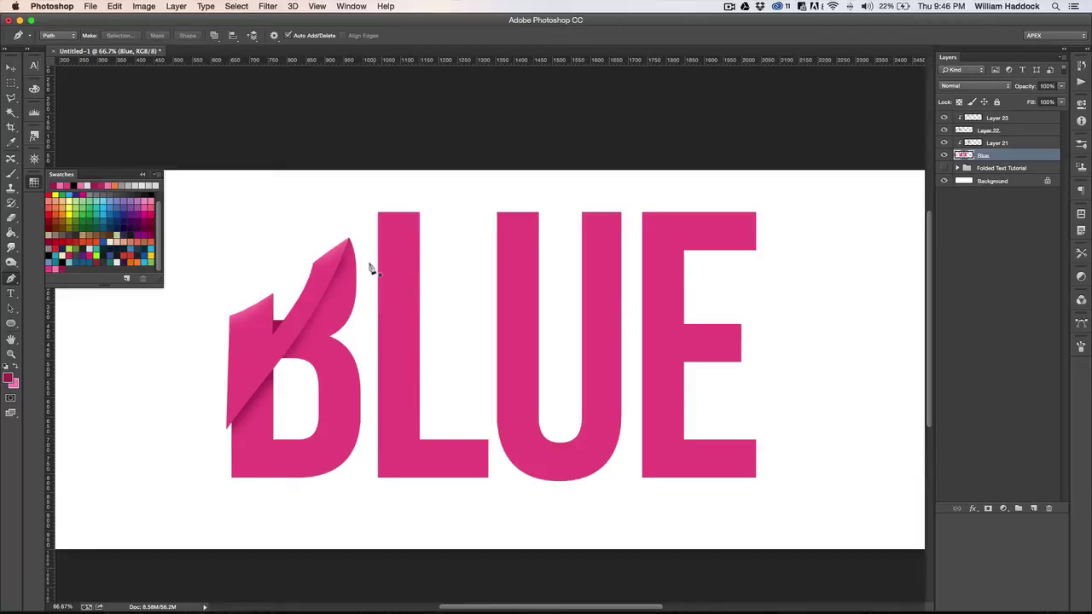
- Draw a closed pen path around the top of the L with a diagonal lower edge and convert it to a selection with 0-pixel feather
{"action": "left_click", "coordinate": [434, 185]}
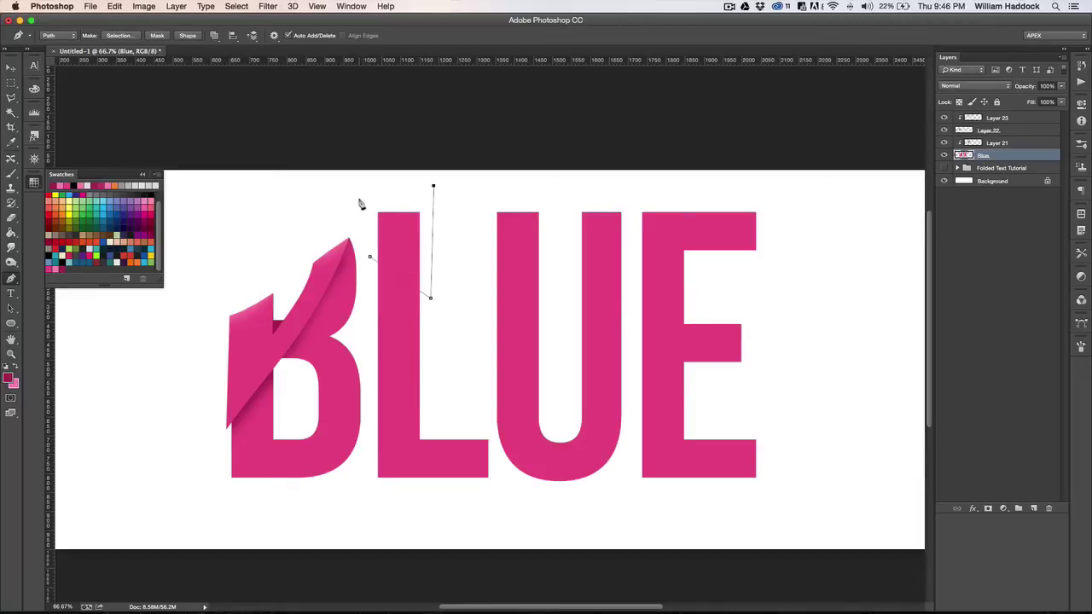
{"action": "right_click", "coordinate": [428, 223]}
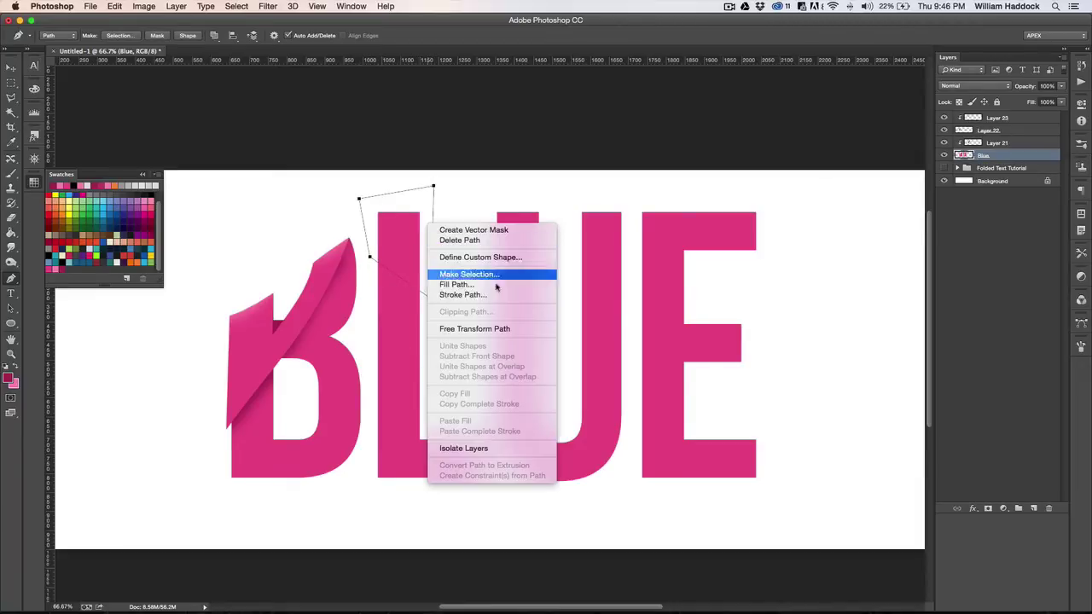
{"action": "left_click", "coordinate": [491, 277]}
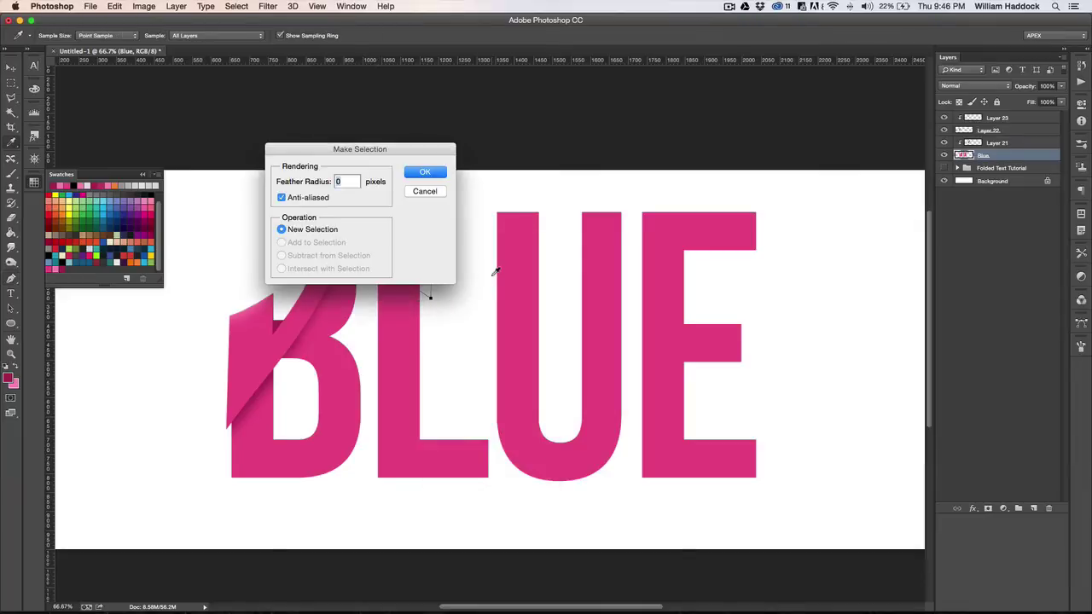
{"action": "key", "text": "Return"}
- Cut the selected top of the L from the Blue layer onto its own new layer
{"action": "key", "text": "m"}
{"action": "right_click", "coordinate": [469, 268]}
{"action": "left_click", "coordinate": [512, 358]}
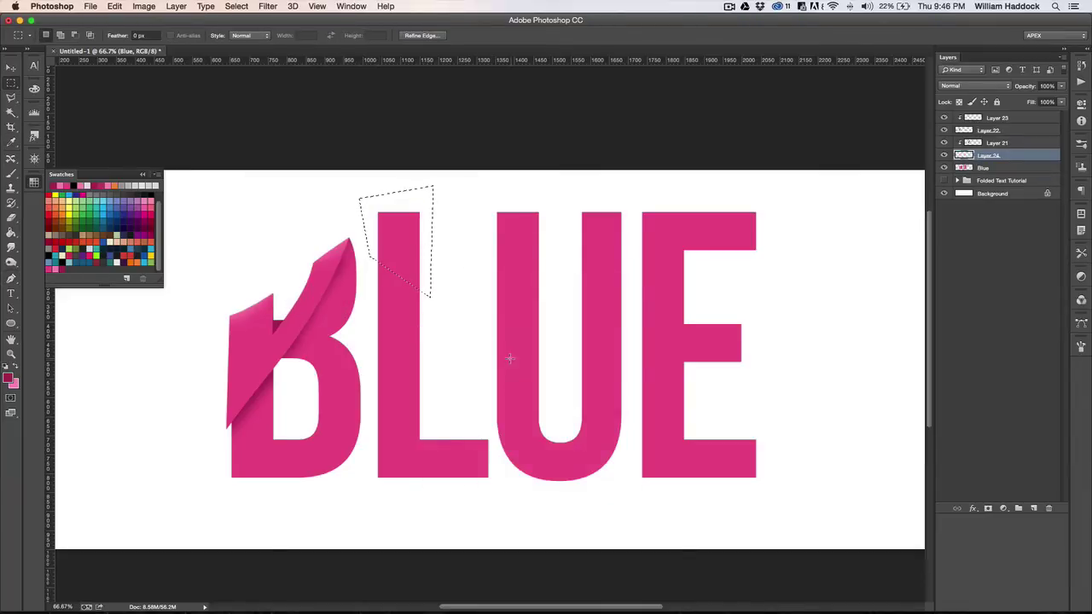
- Move Layer 21 directly above the Blue layer, clip it to Blue again, and make Layer 24 active
{"action": "mouse_move", "coordinate": [1036, 139]}
{"action": "left_mouse_down"}
{"action": "mouse_move", "coordinate": [989, 153]}
{"action": "mouse_move", "coordinate": [1029, 159]}
{"action": "left_mouse_up"}
{"action": "right_click", "coordinate": [1030, 158]}
{"action": "left_click", "coordinate": [963, 299]}
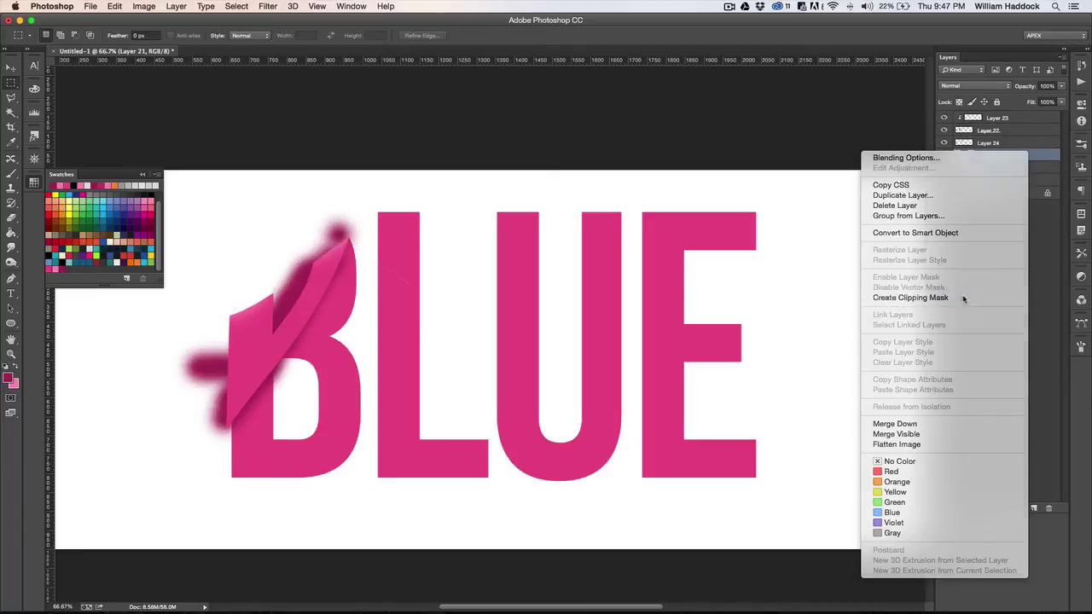
{"action": "left_click", "coordinate": [998, 145]}
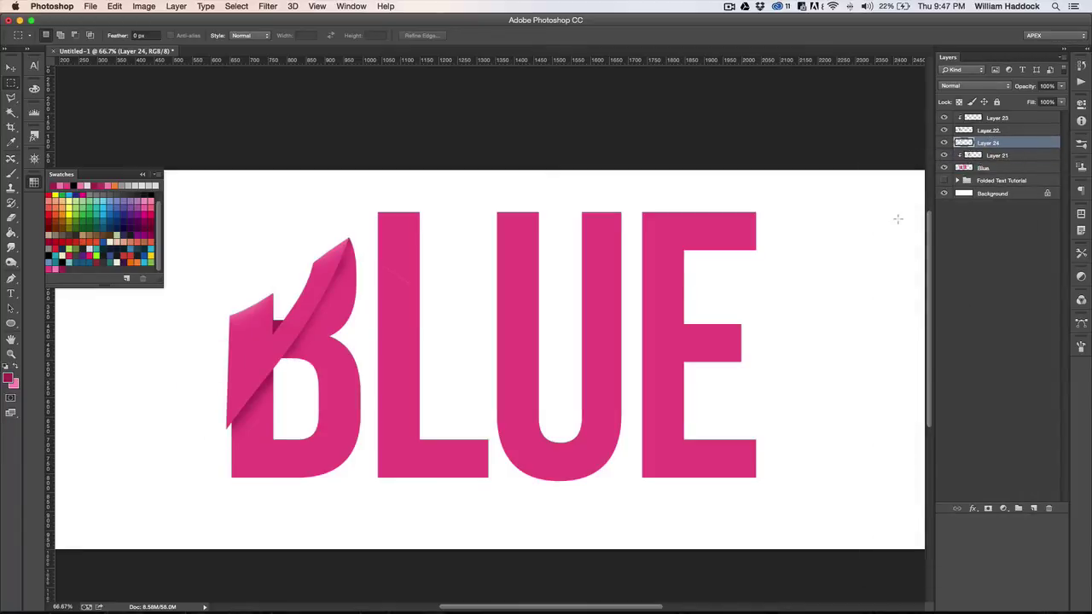
- Flip the cut top of the L vertically and skew its right side downward by about 24.45 degrees
{"action": "key", "text": "v"}
{"action": "key", "text": "super+t"}
{"action": "right_click", "coordinate": [581, 227]}
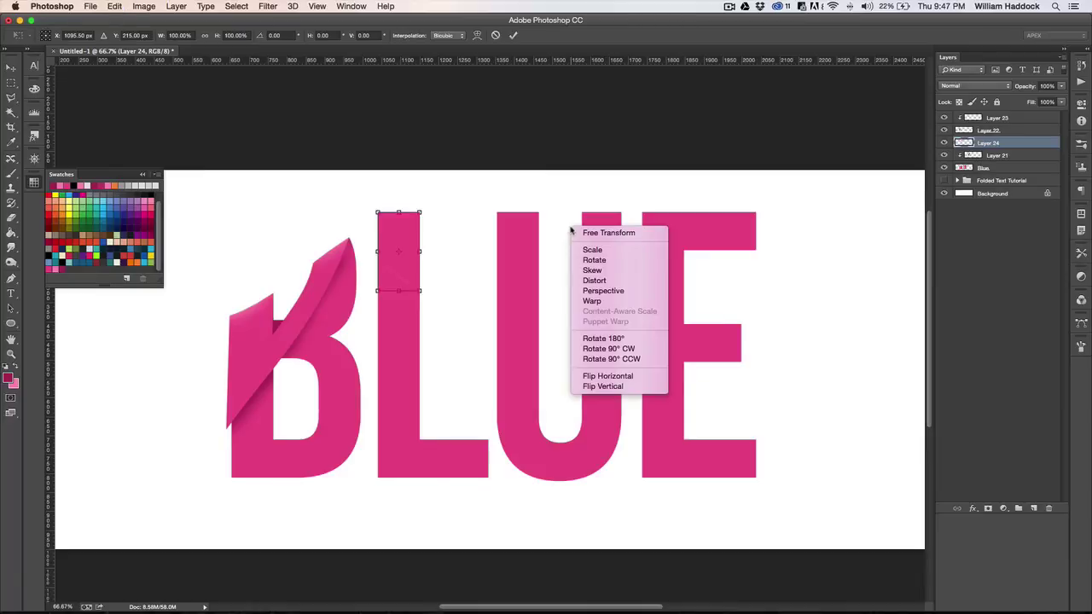
{"action": "left_click", "coordinate": [596, 388]}
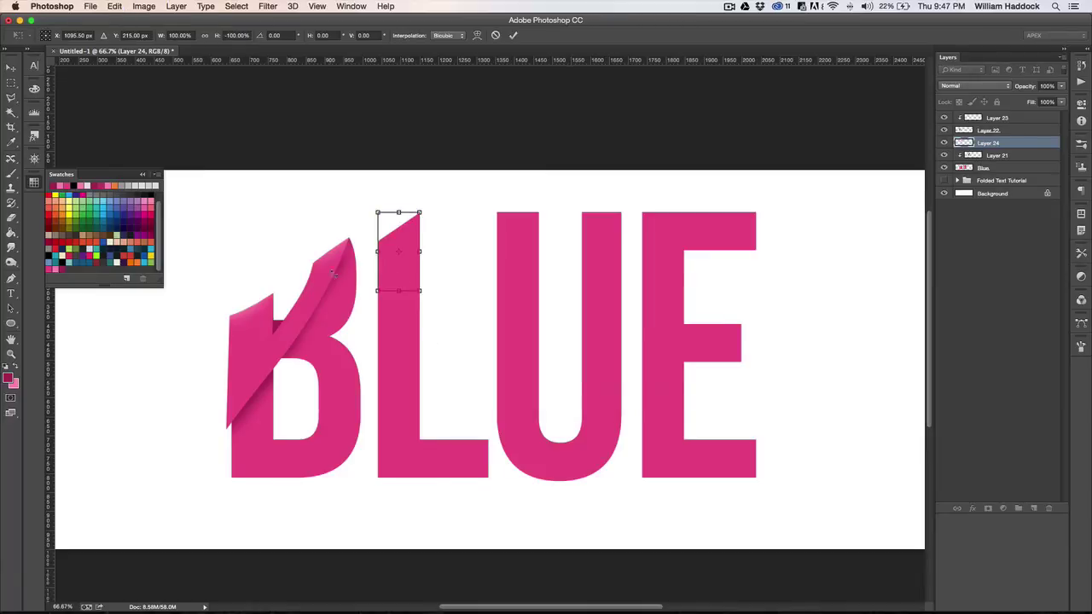
{"action": "right_click", "coordinate": [399, 282]}
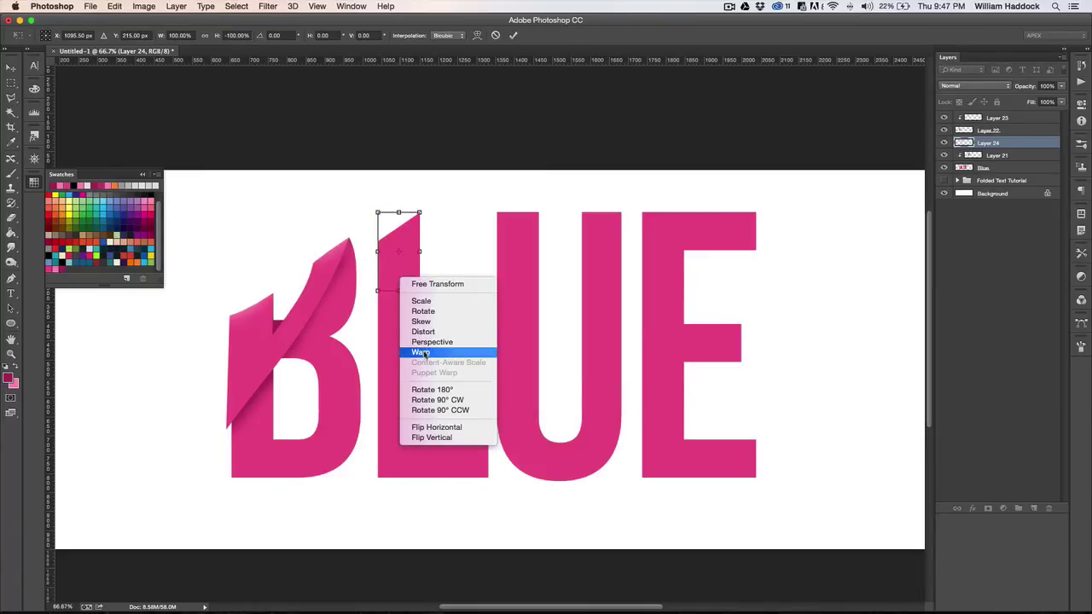
{"action": "left_click", "coordinate": [414, 330]}
{"action": "left_click_drag", "start_coordinate": [420, 292], "coordinate": [421, 317]}
{"action": "key", "text": "super+z"}
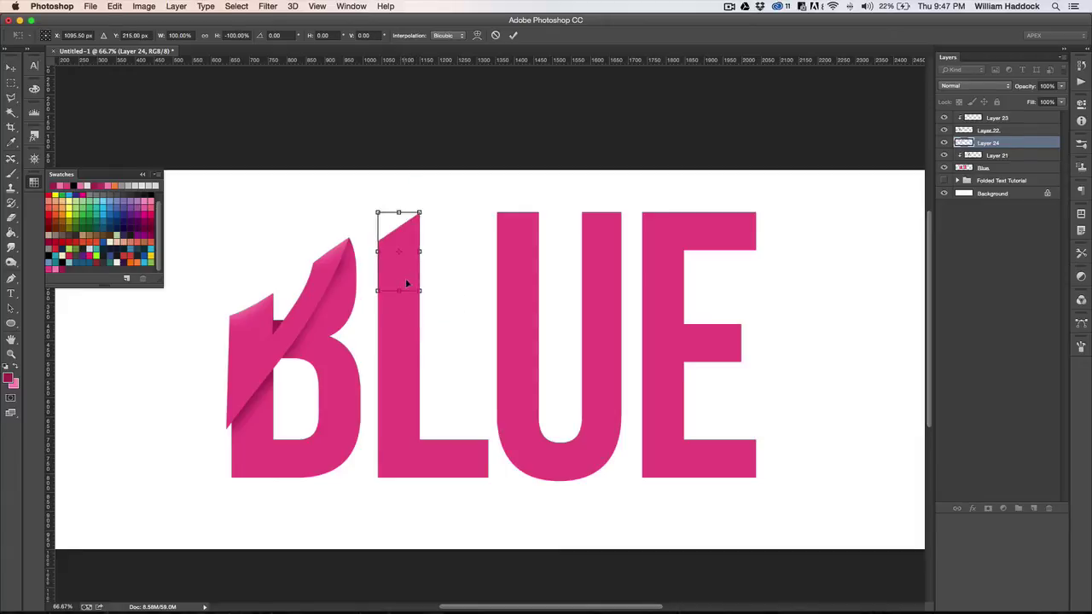
{"action": "left_click_drag", "start_coordinate": [420, 253], "coordinate": [419, 271]}
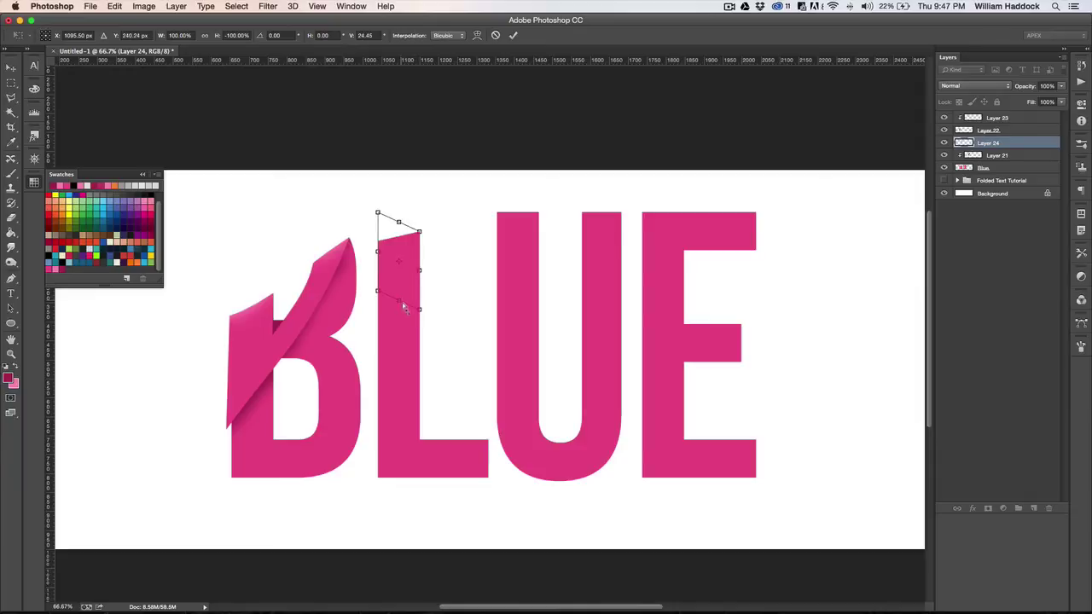
{"action": "key", "text": "Return"}
- Nudge the flipped piece so that its upper-left corner lines up with the left edge of the L
{"action": "key", "text": "z"}
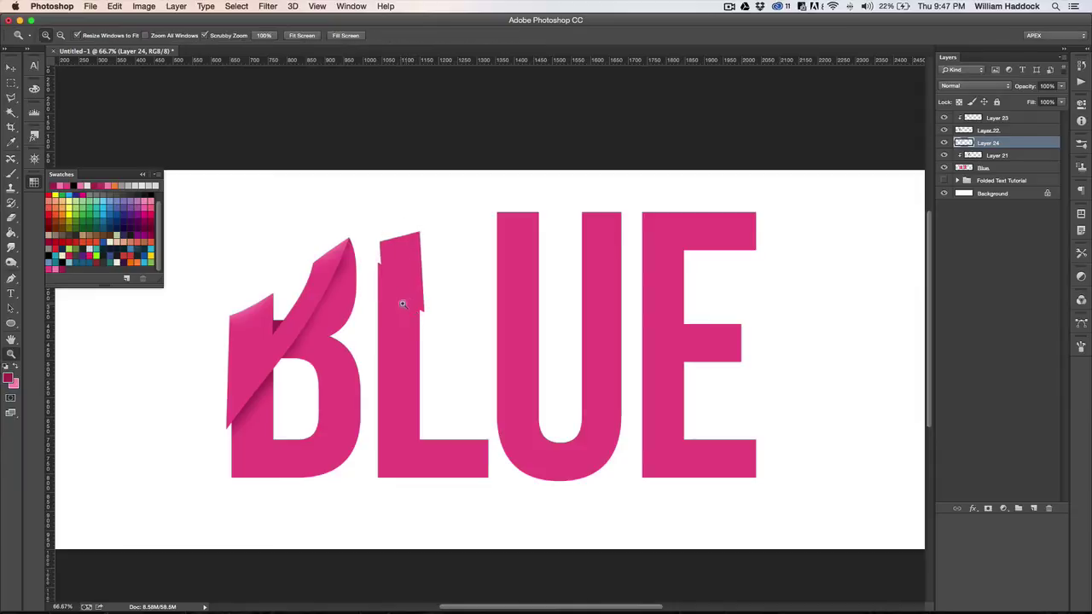
{"action": "left_click_drag", "start_coordinate": [403, 303], "coordinate": [428, 247]}
{"action": "left_click_drag", "start_coordinate": [426, 265], "coordinate": [424, 304]}
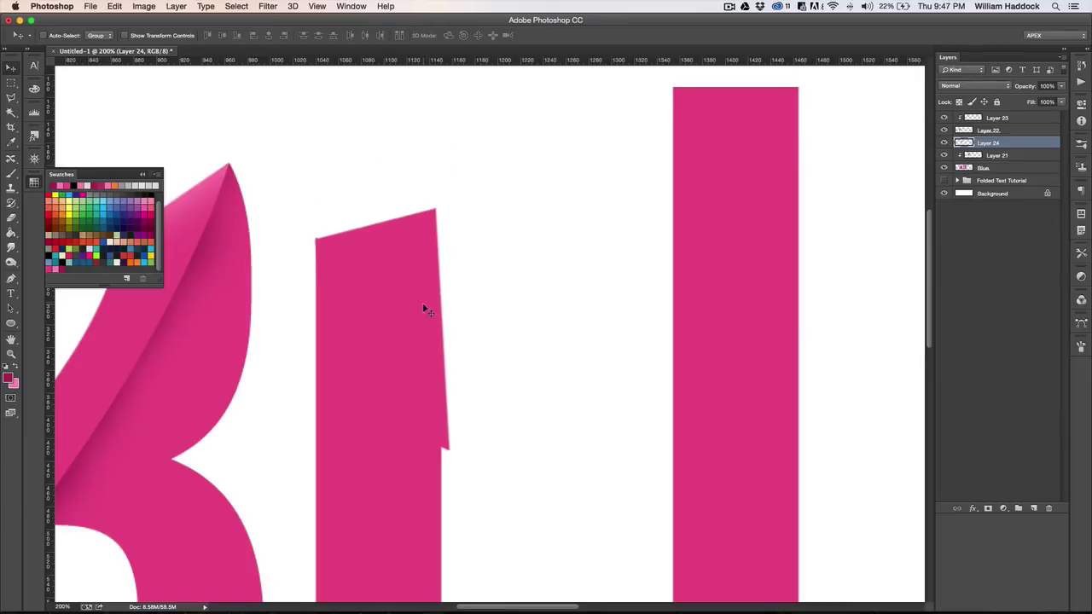
{"action": "key", "text": "z"}
{"action": "left_click", "coordinate": [438, 299], "text": "alt"}
{"action": "key", "text": "v"}
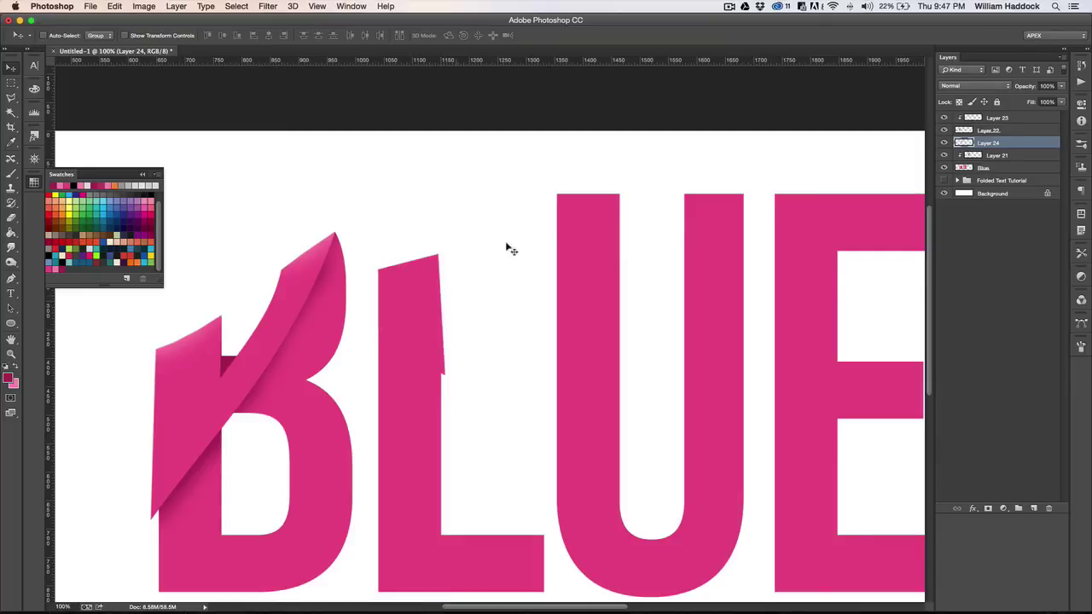
- Brush a soft dark pink shadow on Layer 21 along the lower edge of the L's folded piece
{"action": "left_click", "coordinate": [996, 156]}
{"action": "key", "text": "b"}
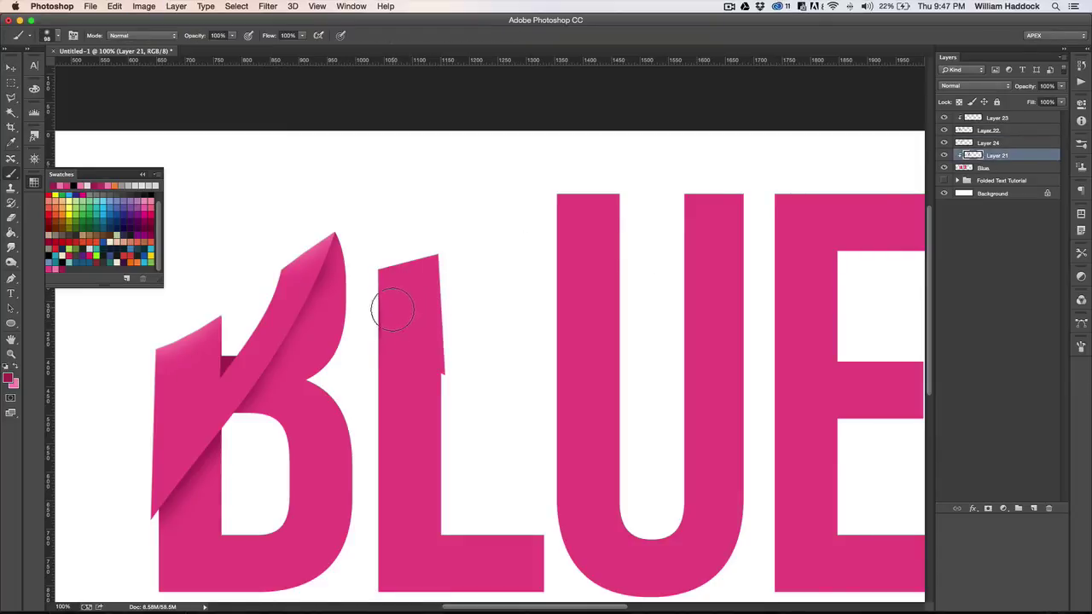
{"action": "mouse_move", "coordinate": [382, 335]}
{"action": "left_mouse_down"}
{"action": "mouse_move", "coordinate": [417, 347]}
{"action": "mouse_move", "coordinate": [463, 358]}
{"action": "left_mouse_up"}
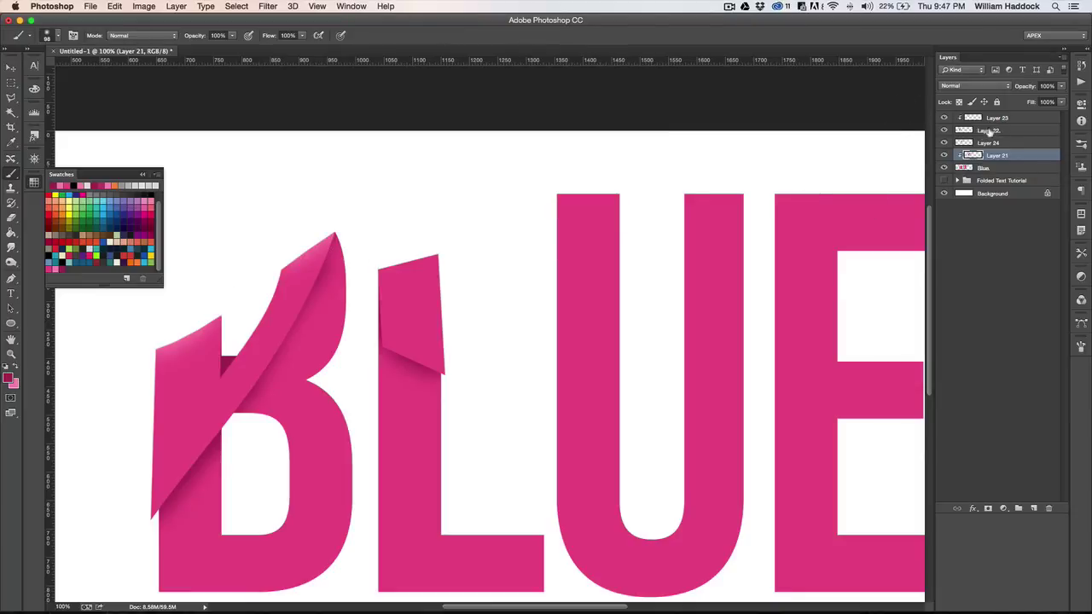
- Show the Folded Text Tutorial group to examine the fold styles on its letters, and hide the group again
{"action": "left_click", "coordinate": [944, 181]}
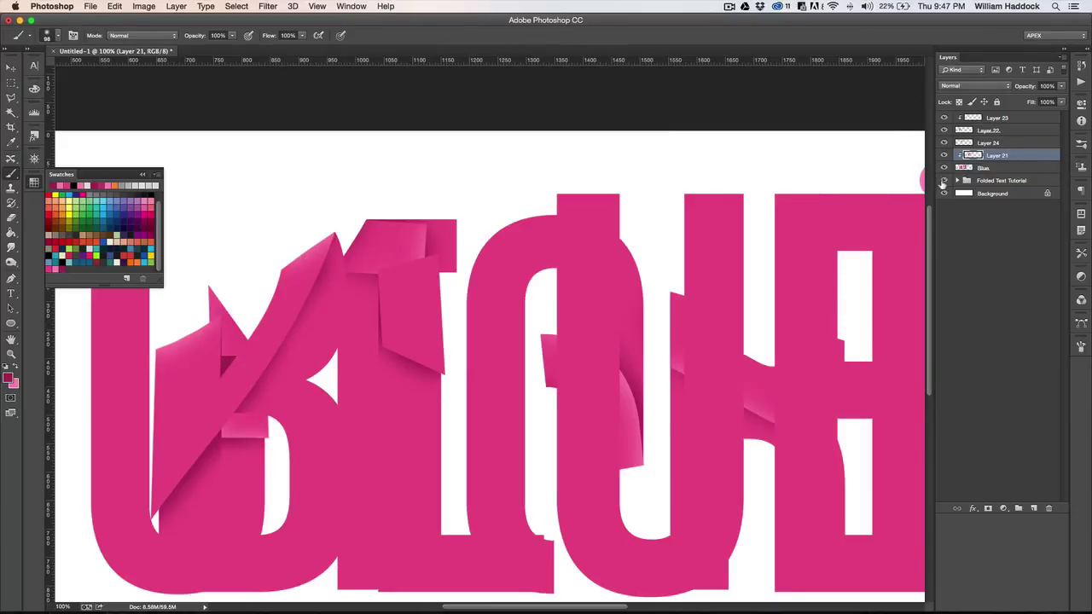
{"action": "left_click", "coordinate": [943, 181]}
{"action": "left_click", "coordinate": [943, 181]}
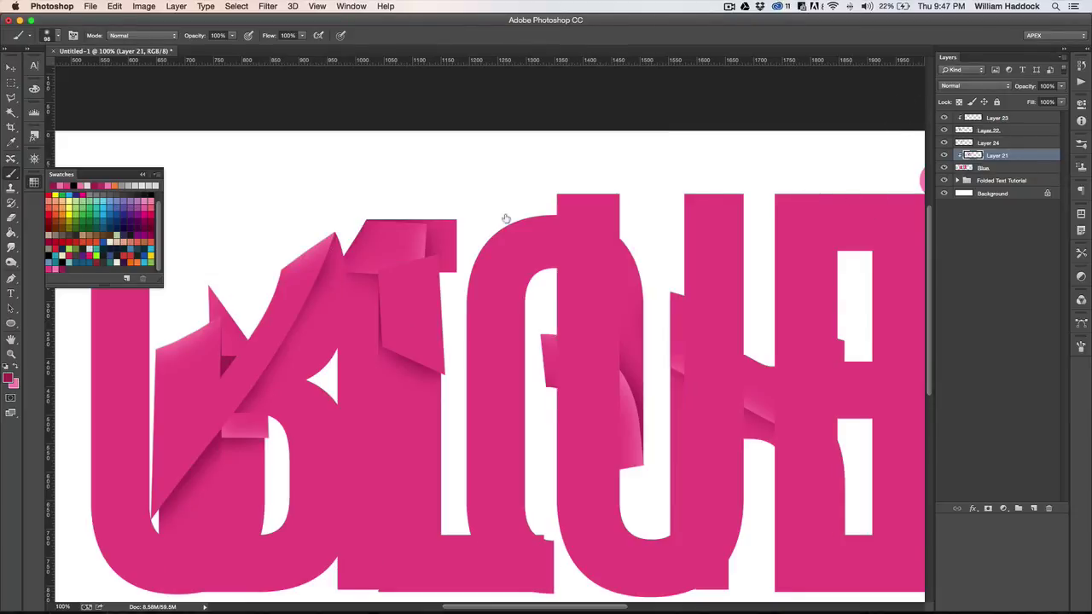
{"action": "left_click", "coordinate": [34, 182]}
{"action": "scroll", "coordinate": [263, 242], "scroll_direction": "left", "scroll_amount": 6}
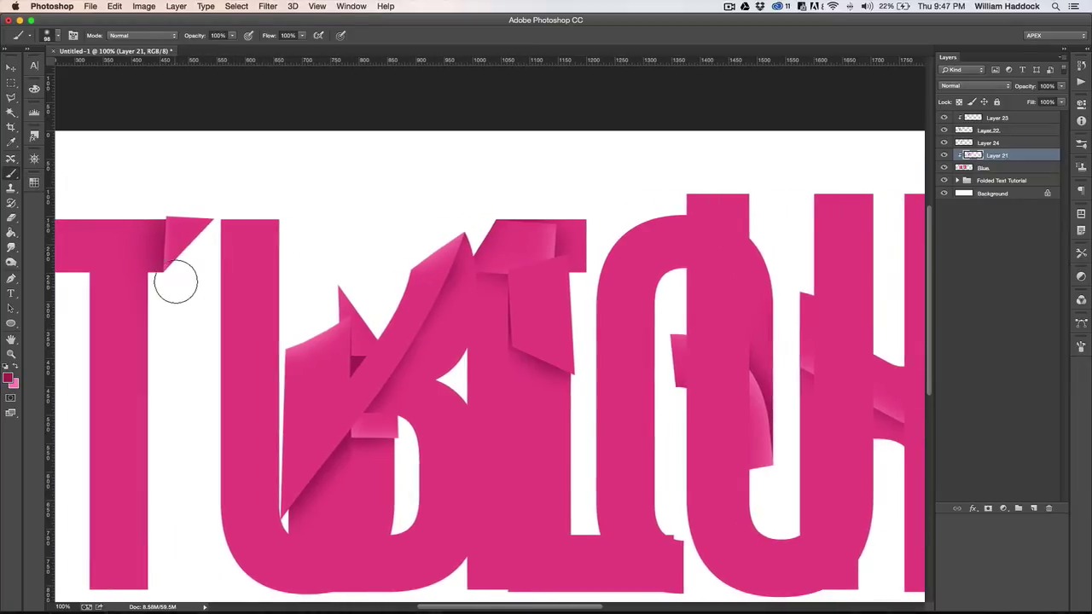
{"action": "scroll", "coordinate": [188, 292], "scroll_direction": "left", "scroll_amount": 3}
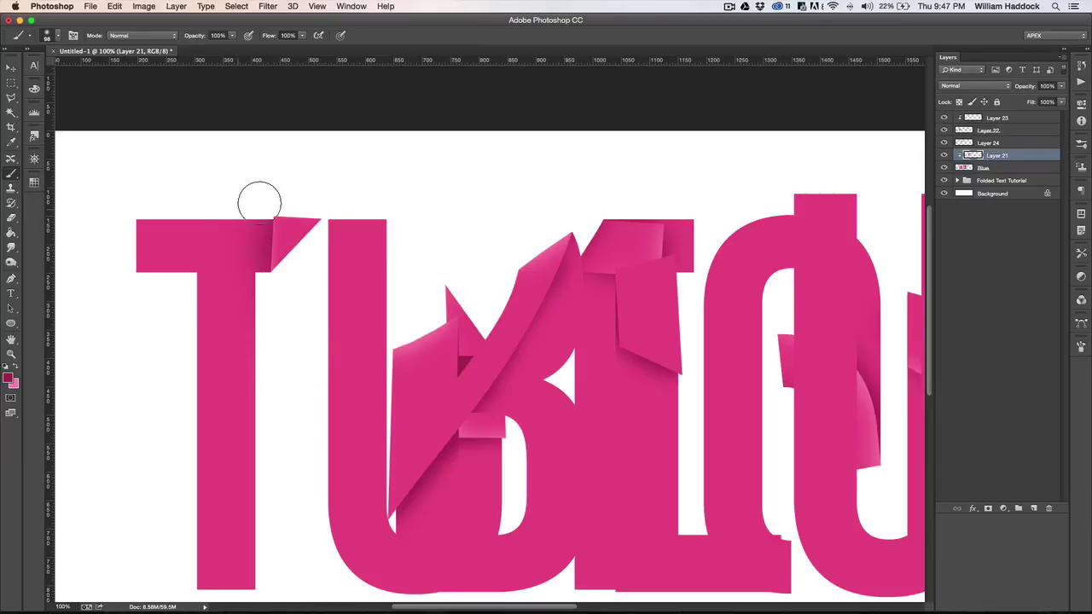
{"action": "scroll", "coordinate": [415, 285], "scroll_direction": "right", "scroll_amount": 14}
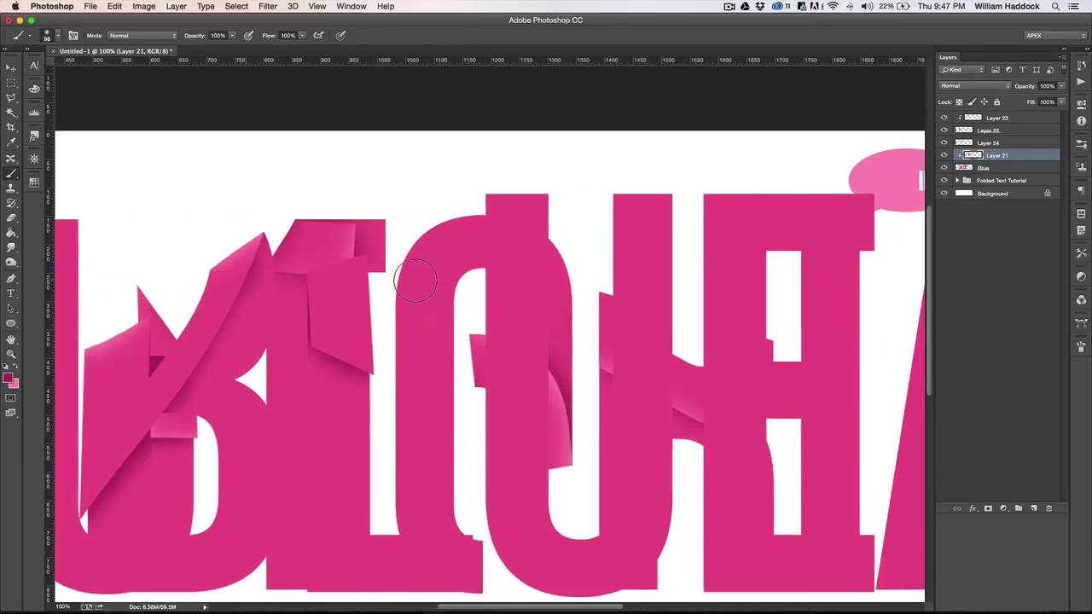
{"action": "scroll", "coordinate": [415, 284], "scroll_direction": "right", "scroll_amount": 7}
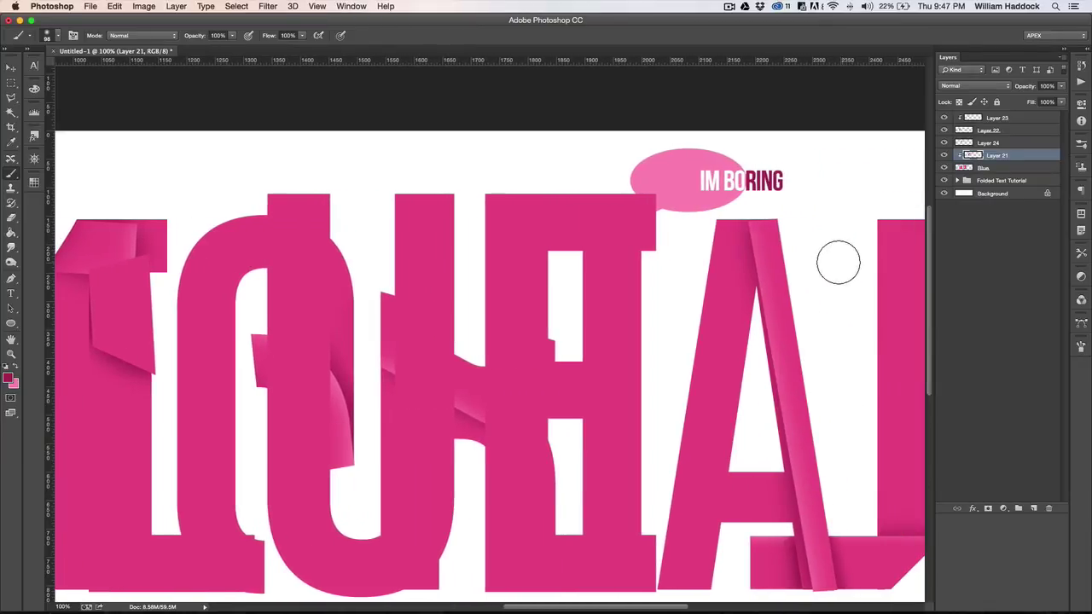
{"action": "scroll", "coordinate": [789, 241], "scroll_direction": "right", "scroll_amount": 1}
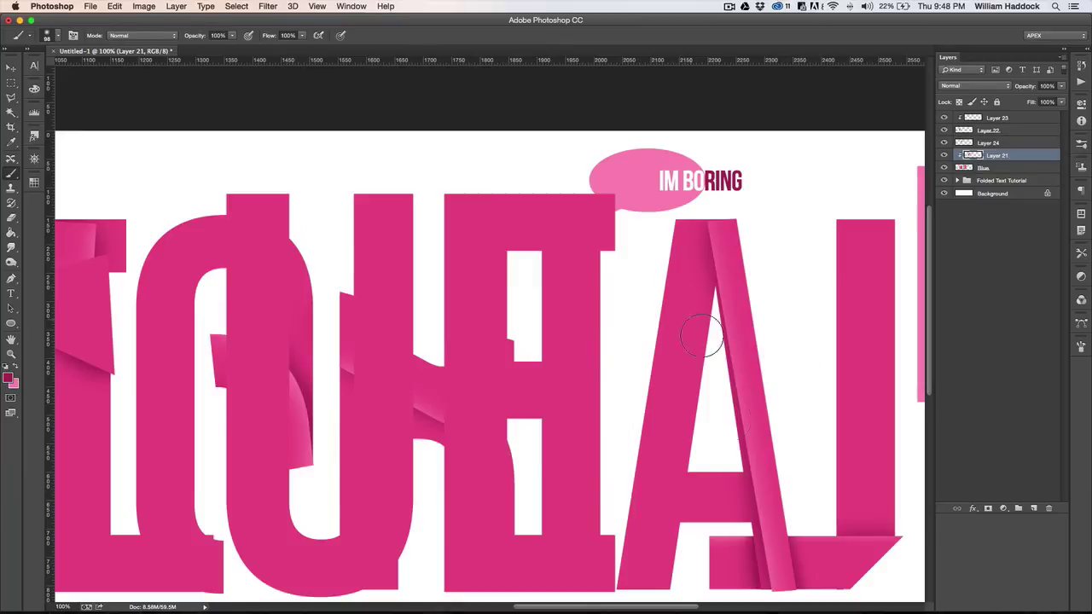
{"action": "scroll", "coordinate": [583, 341], "scroll_direction": "left", "scroll_amount": 4}
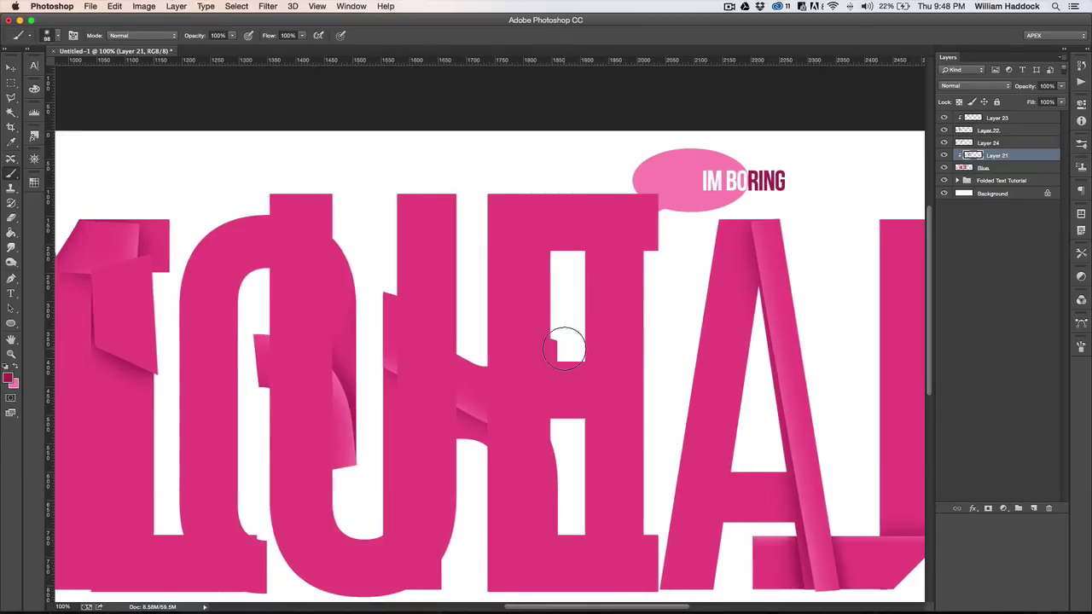
{"action": "scroll", "coordinate": [911, 150], "scroll_direction": "up", "scroll_amount": 1}
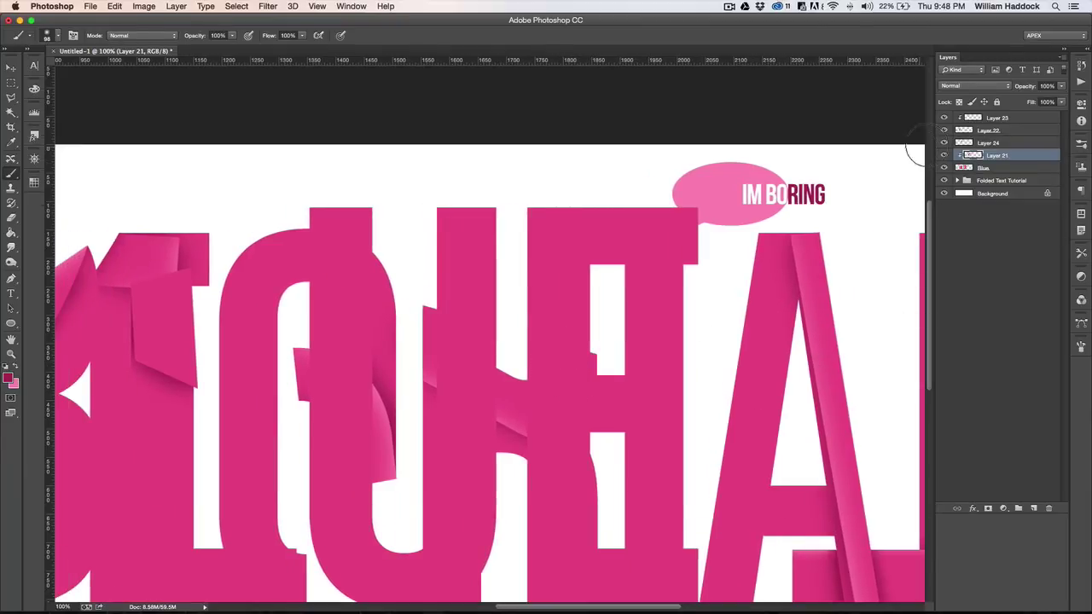
{"action": "left_click", "coordinate": [944, 181]}
{"action": "scroll", "coordinate": [512, 431], "scroll_direction": "left", "scroll_amount": 5}
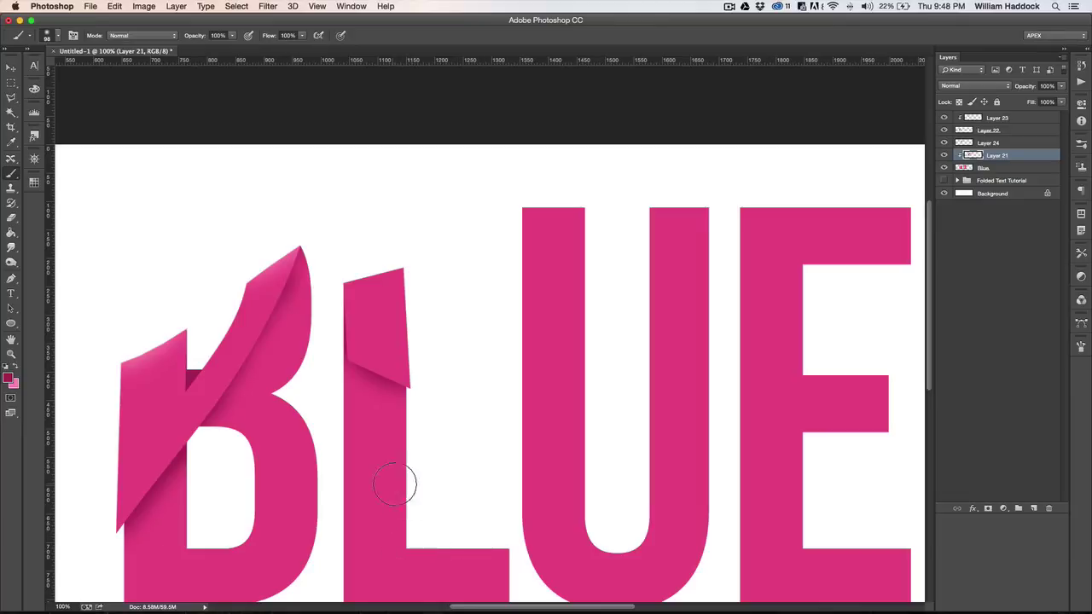
- Create a new layer above Layer 24 and clip it to Layer 24
{"action": "left_click_drag", "start_coordinate": [1015, 141], "coordinate": [1008, 166]}
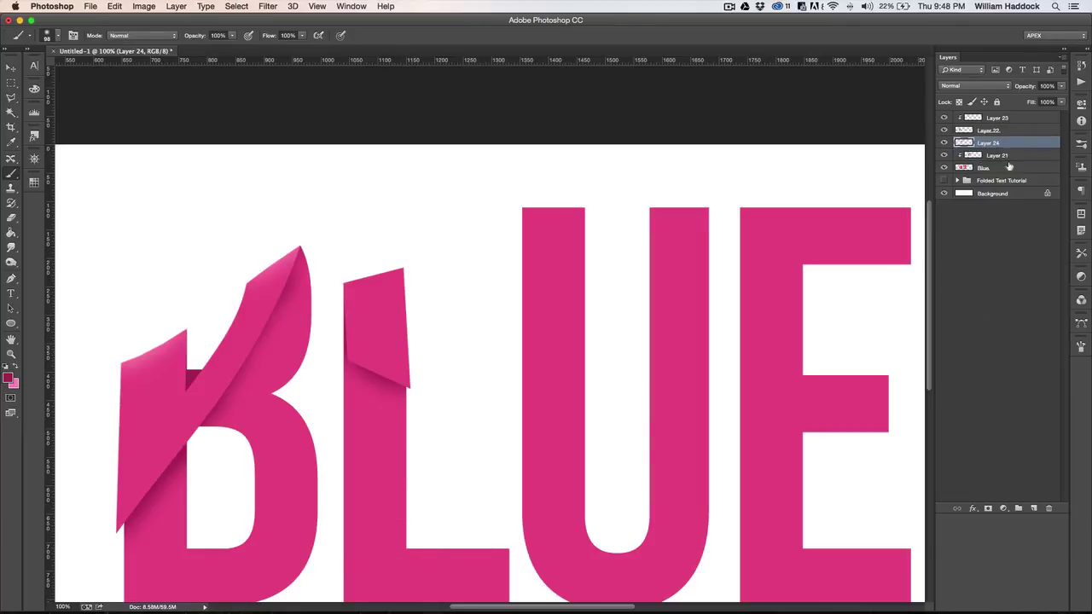
{"action": "left_click", "coordinate": [1032, 508]}
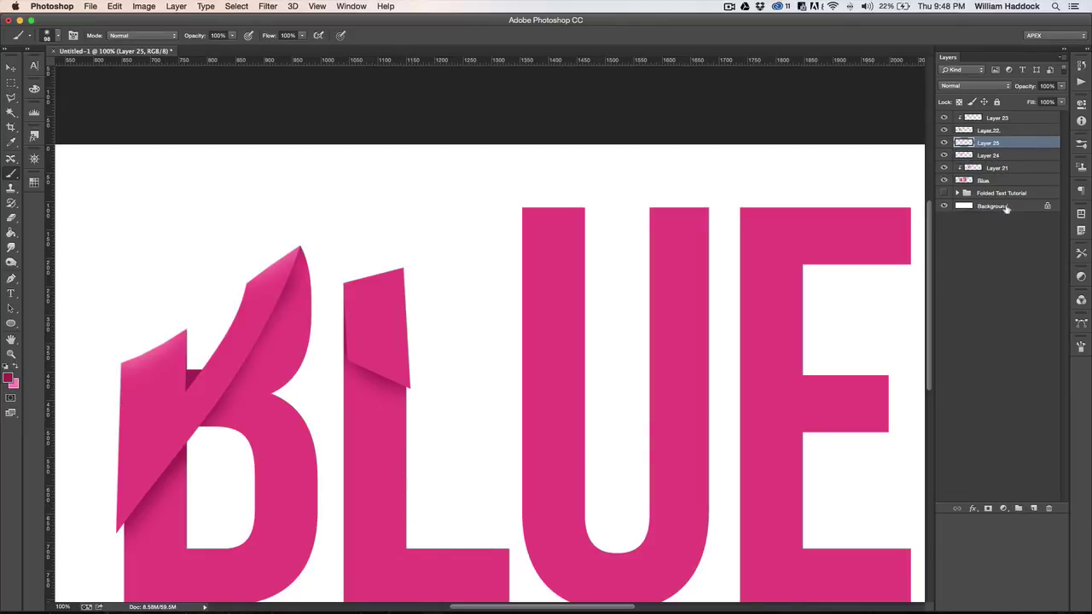
{"action": "right_click", "coordinate": [989, 143]}
{"action": "left_click", "coordinate": [935, 290]}
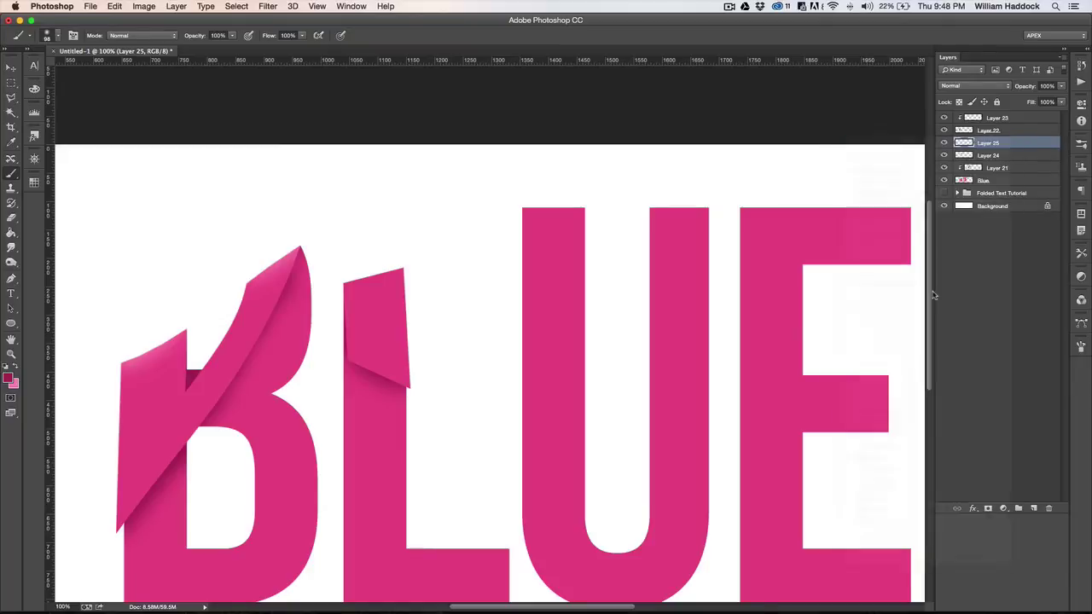
- Try a dark pink and a light pink brush stroke along the folded piece's lower edge, undoing each one
{"action": "left_click_drag", "start_coordinate": [336, 370], "coordinate": [424, 421]}
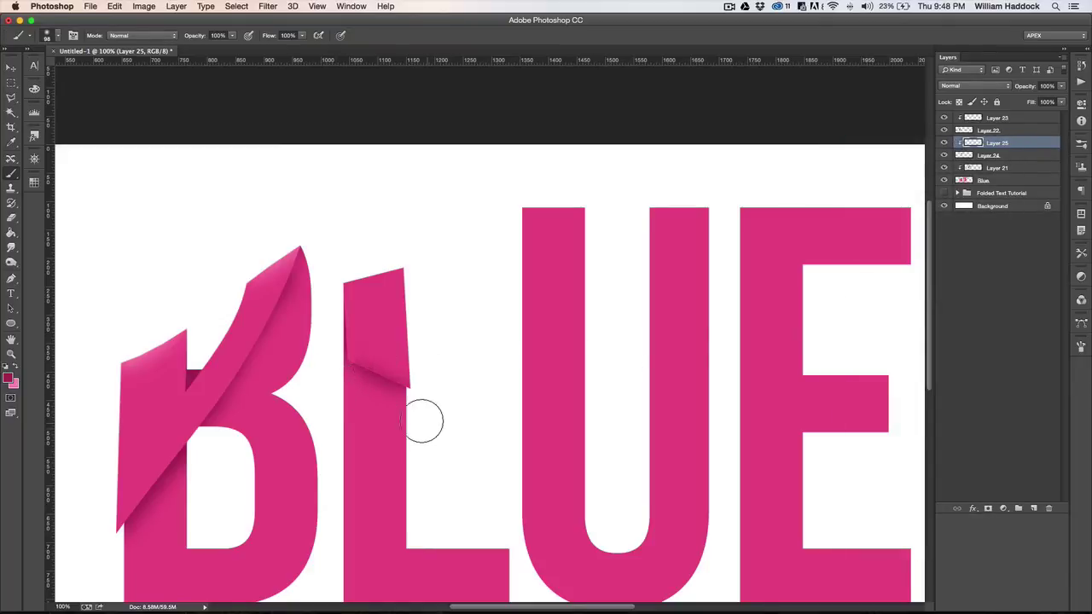
{"action": "key", "text": "super+z"}
{"action": "key", "text": "x"}
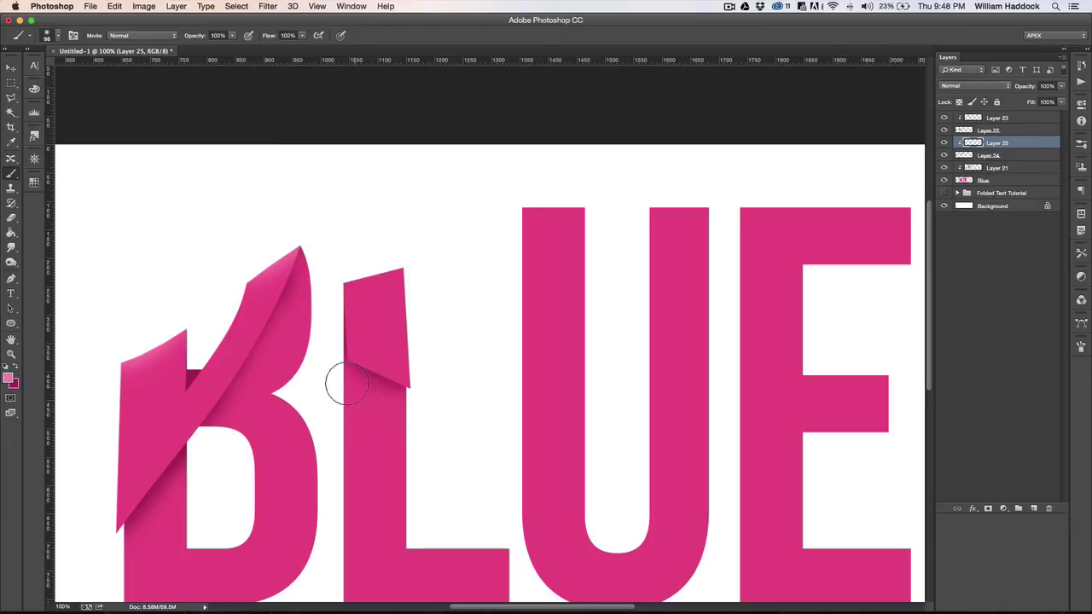
{"action": "mouse_move", "coordinate": [346, 385]}
{"action": "left_mouse_down"}
{"action": "mouse_move", "coordinate": [356, 372]}
{"action": "mouse_move", "coordinate": [407, 385]}
{"action": "left_mouse_up"}
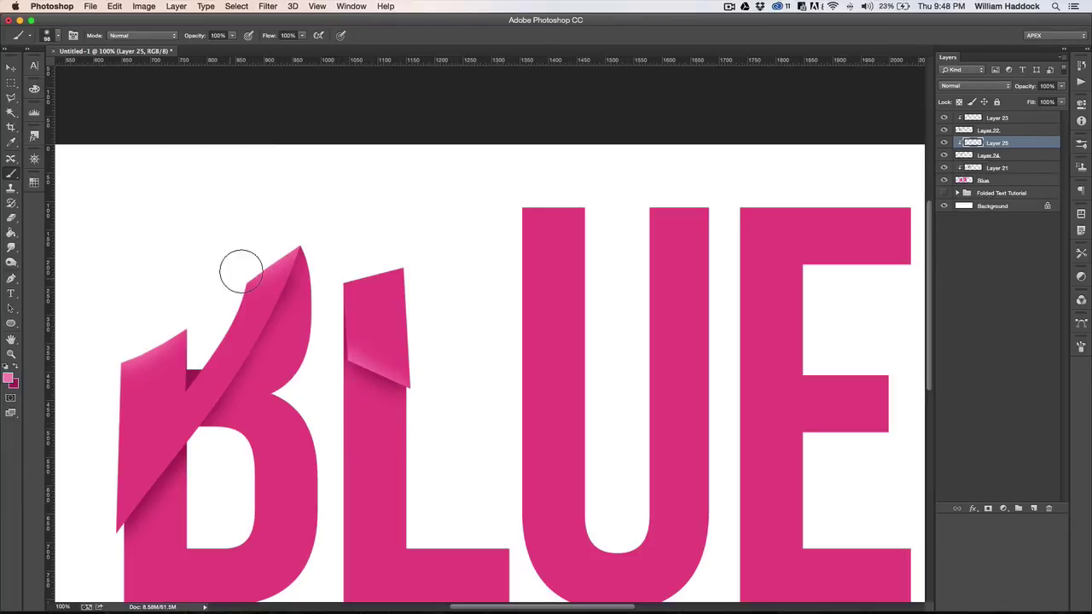
{"action": "key", "text": "z"}
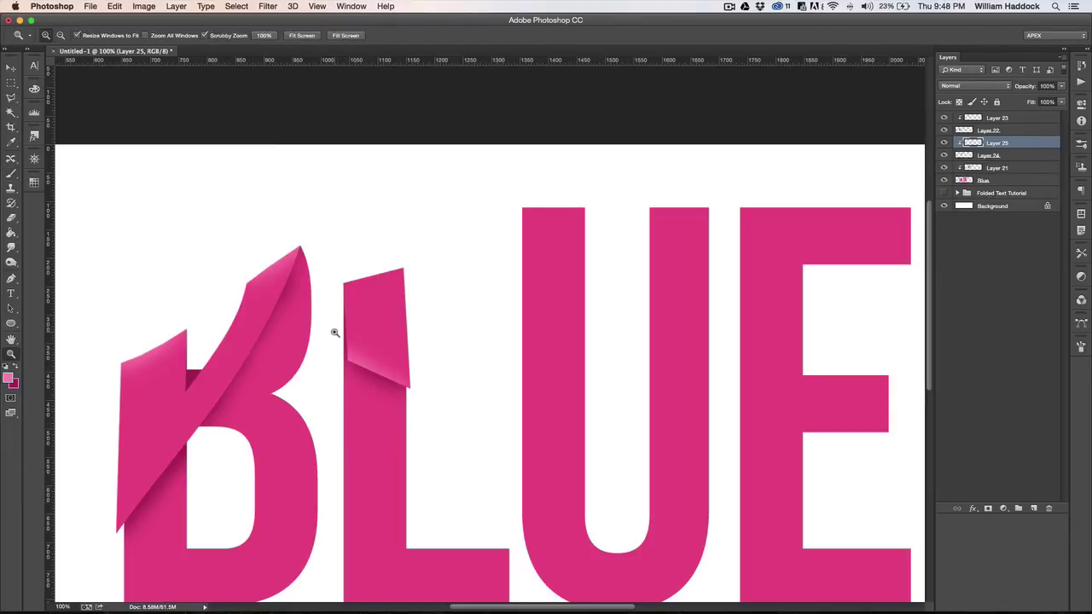
{"action": "key", "text": "v"}
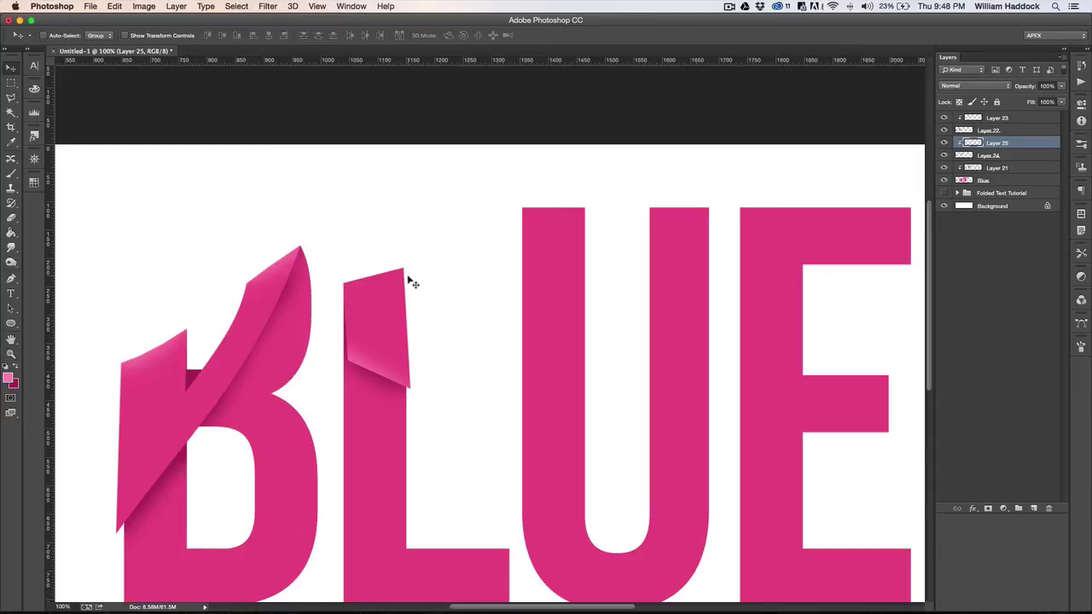
{"action": "key", "text": "super+z"}
- Brush a light pink highlight on the upper-left side of the L's folded piece and set the Eraser size to 112 px
{"action": "key", "text": "b"}
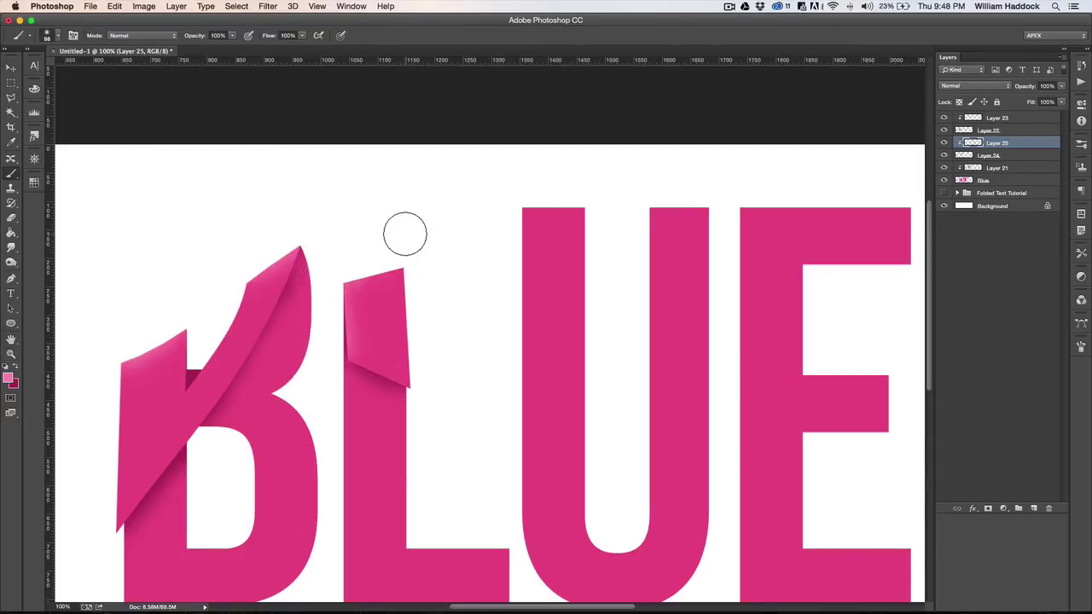
{"action": "key", "text": "super+minus"}
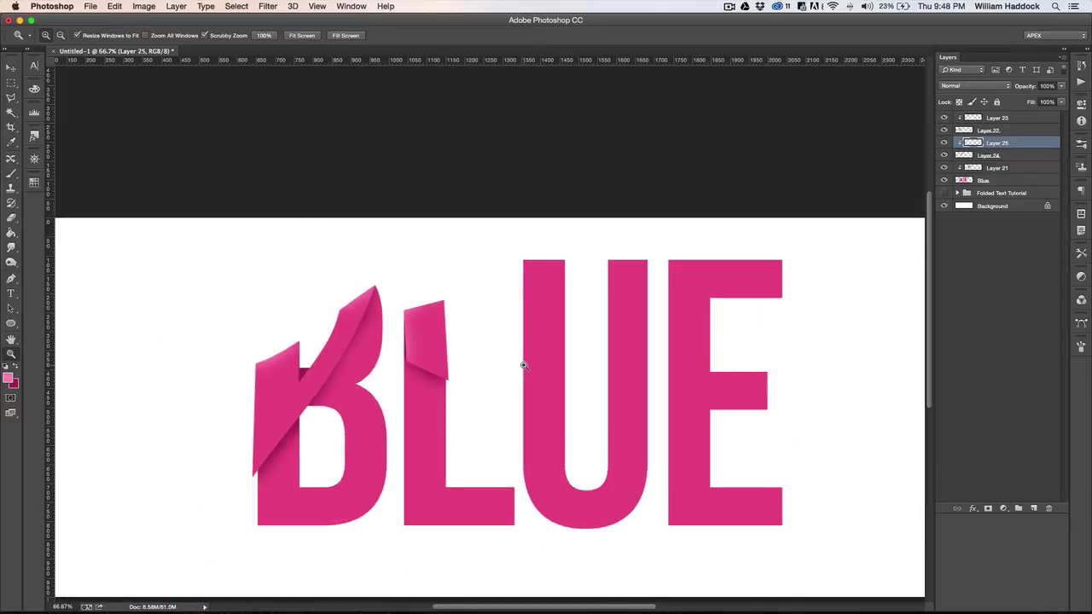
{"action": "key", "text": "e"}
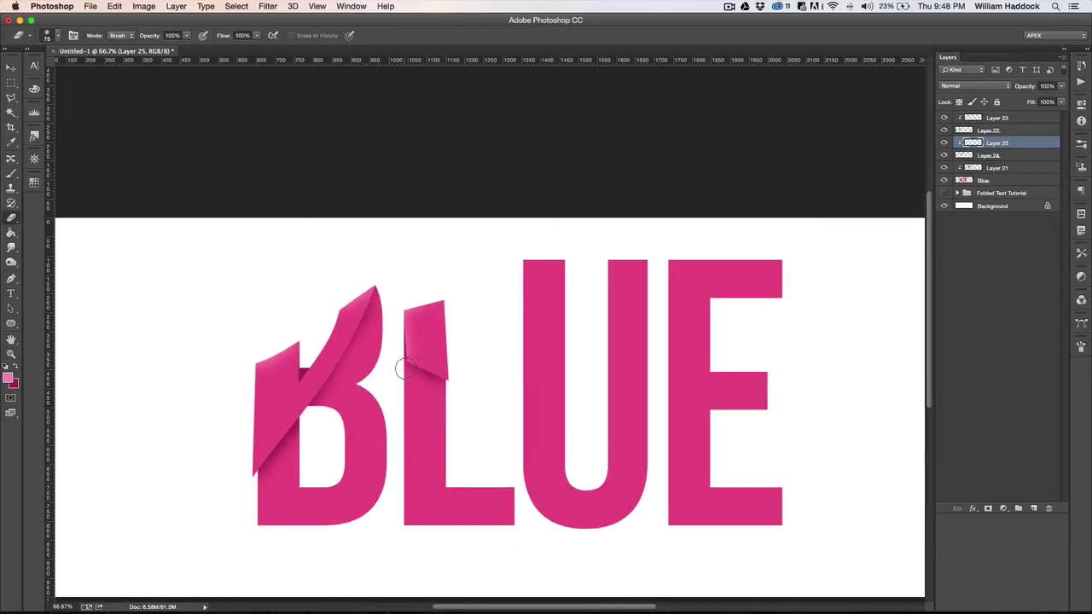
{"action": "right_click", "coordinate": [452, 384]}
{"action": "left_click_drag", "start_coordinate": [527, 402], "coordinate": [536, 402]}
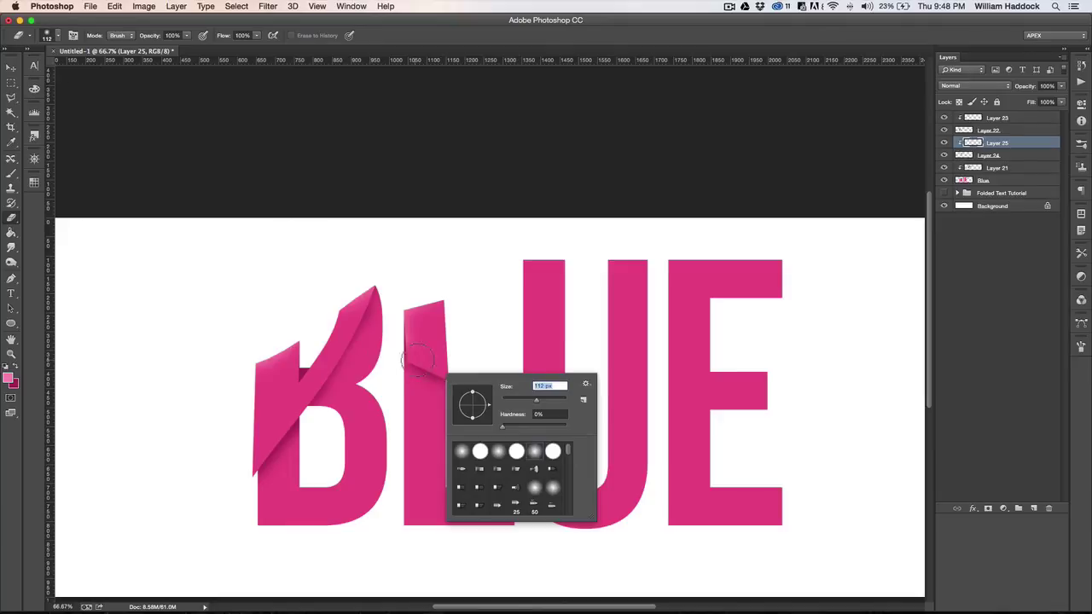
{"action": "key", "text": "Return"}
- Examine the folds on the B and L in the whole word and again at a closer view
{"action": "key", "text": "z"}
{"action": "left_click", "coordinate": [483, 371], "text": "alt"}
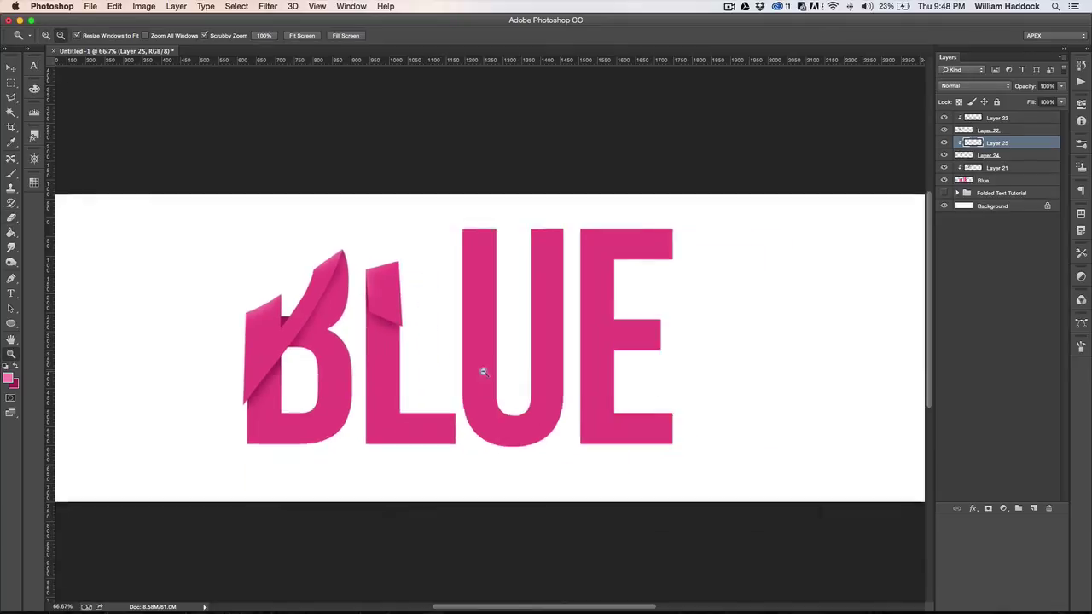
{"action": "left_click", "coordinate": [482, 371], "text": "alt"}
{"action": "key", "text": "v"}
{"action": "key", "text": "super+equal"}
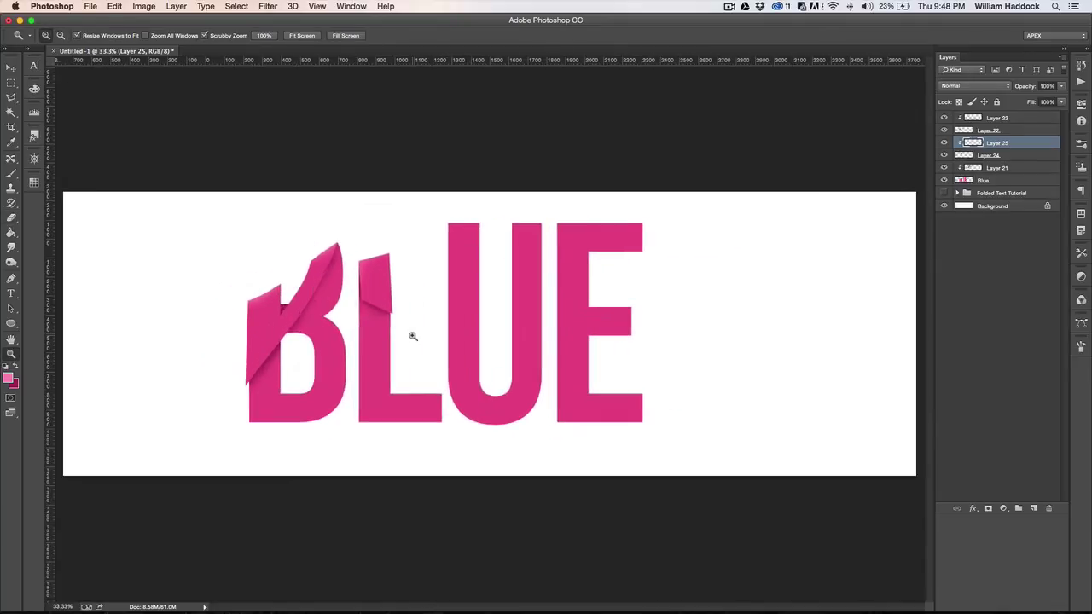
{"action": "key", "text": "super+equal"}
{"action": "scroll", "coordinate": [416, 340], "scroll_direction": "left", "scroll_amount": 5}
{"action": "scroll", "coordinate": [412, 341], "scroll_direction": "right", "scroll_amount": 2}
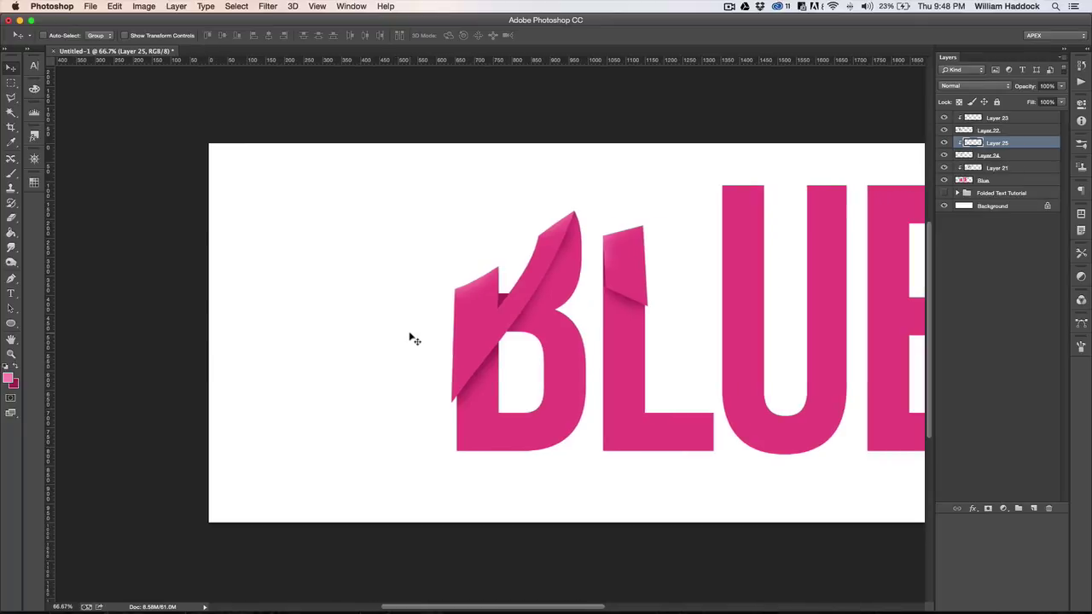